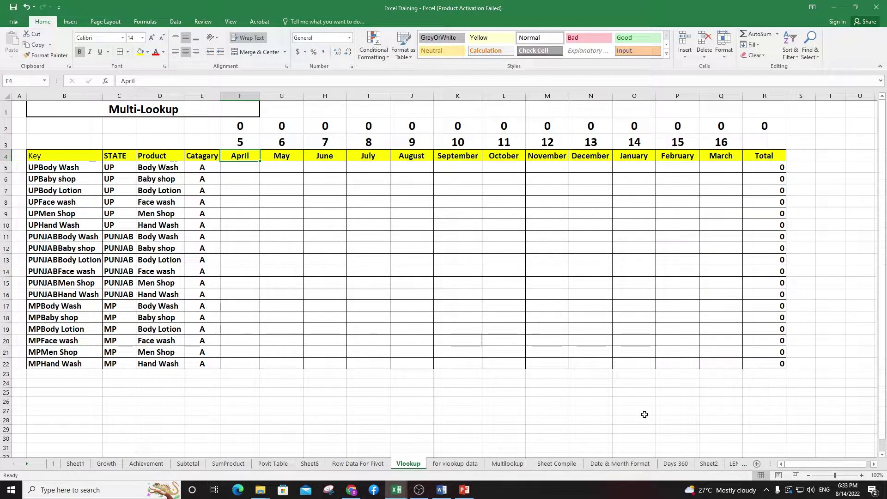
Show the Key header and product list, then highlight the empty April–March value area F5:Q21
click(472, 305)
key(ctrl+Up)
key(Left)
key(Left)
key(Left)
key(Left)
key(Left)
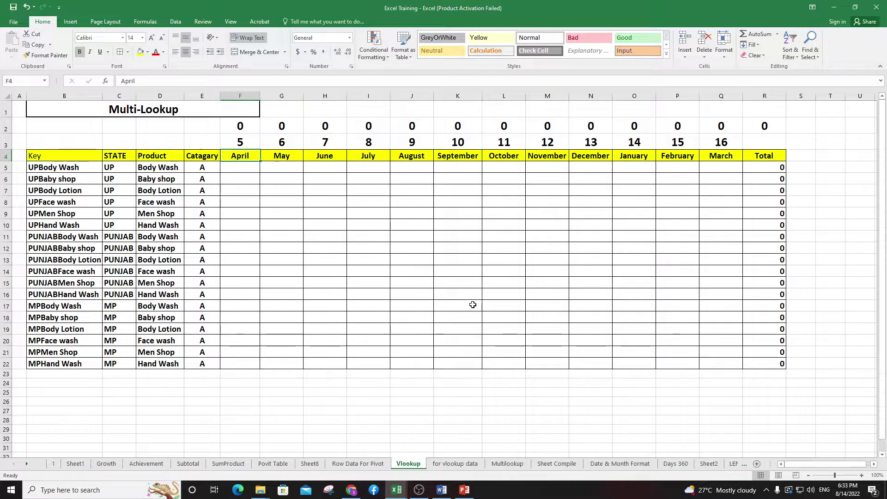
key(Left)
key(Left)
key(Left)
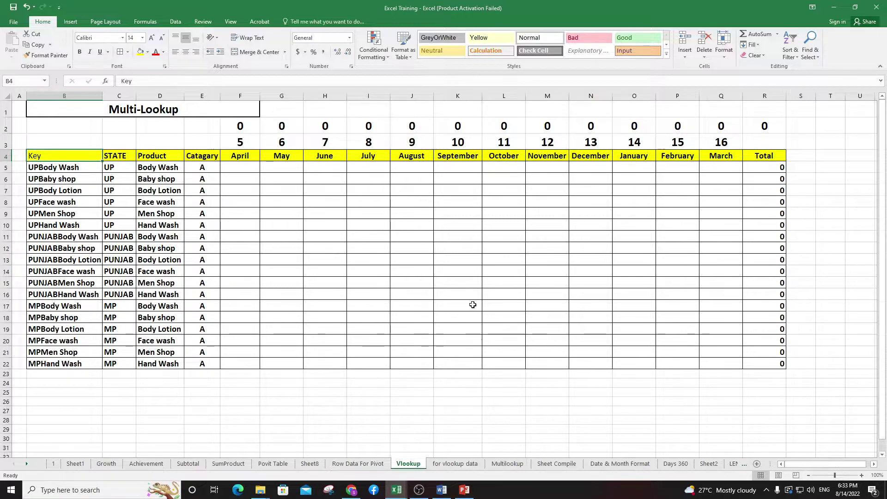
click(160, 225)
drag(237, 166, 723, 355)
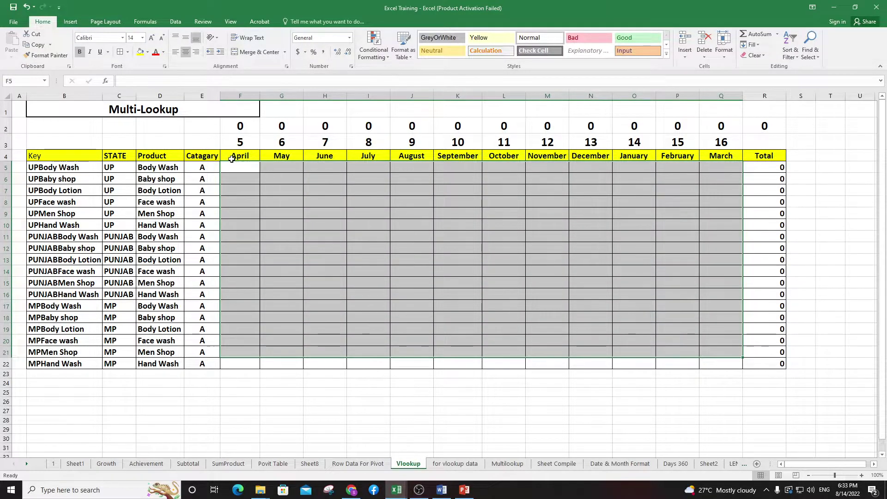
drag(240, 156, 608, 159)
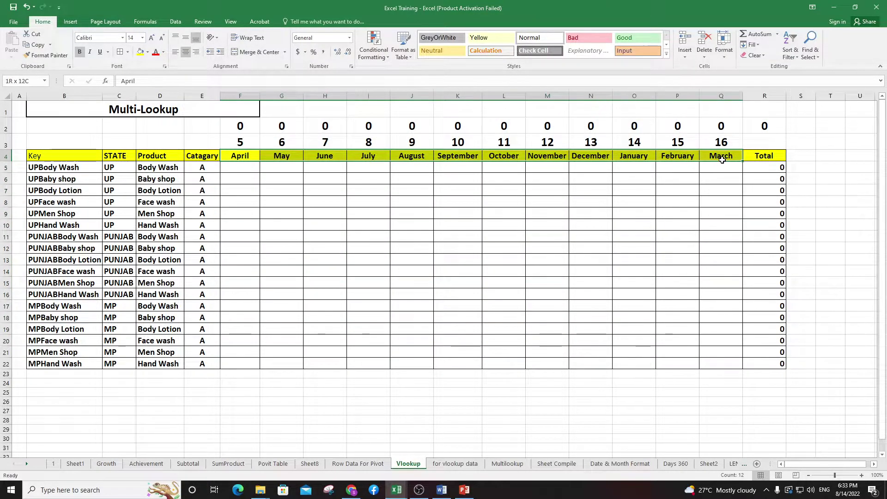
mouse_move(242, 170)
mouse_down()
mouse_move(683, 249)
mouse_move(726, 363)
mouse_up()
drag(238, 172, 733, 372)
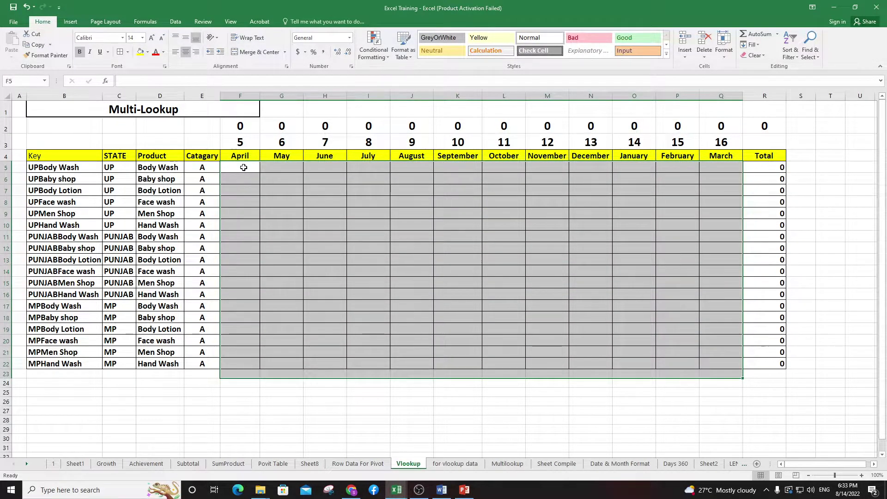
drag(238, 167, 714, 353)
key(alt+Tab)
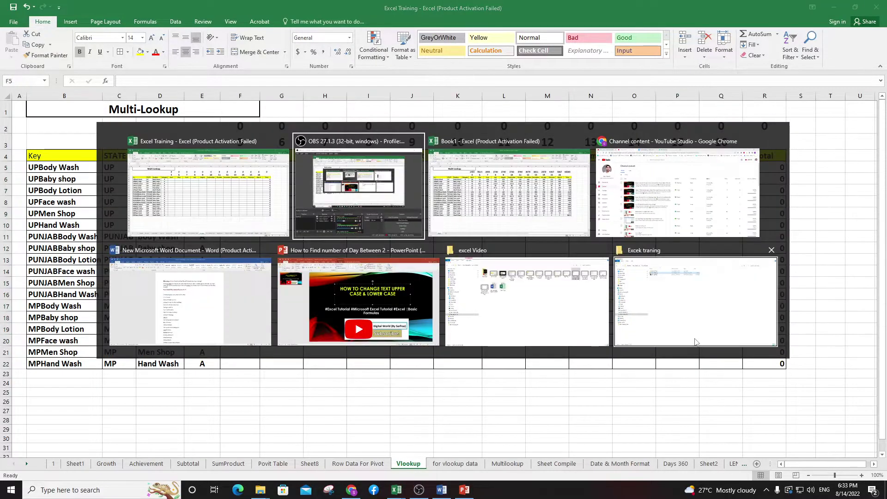
key(alt+Tab)
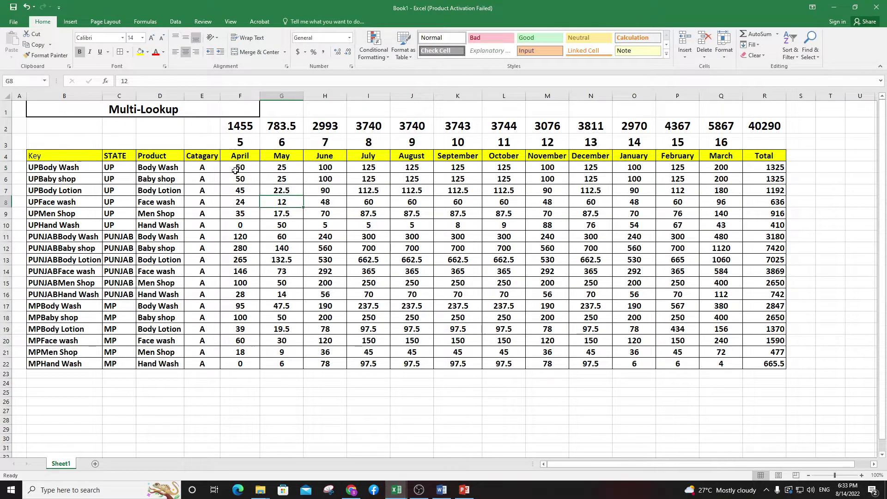
mouse_move(236, 169)
mouse_down()
mouse_move(683, 261)
mouse_move(723, 361)
mouse_up()
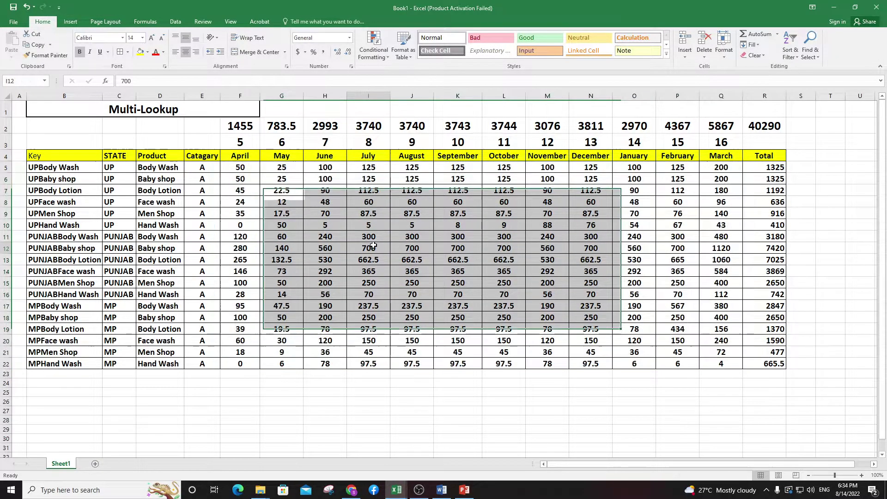
click(244, 170)
drag(240, 158, 241, 166)
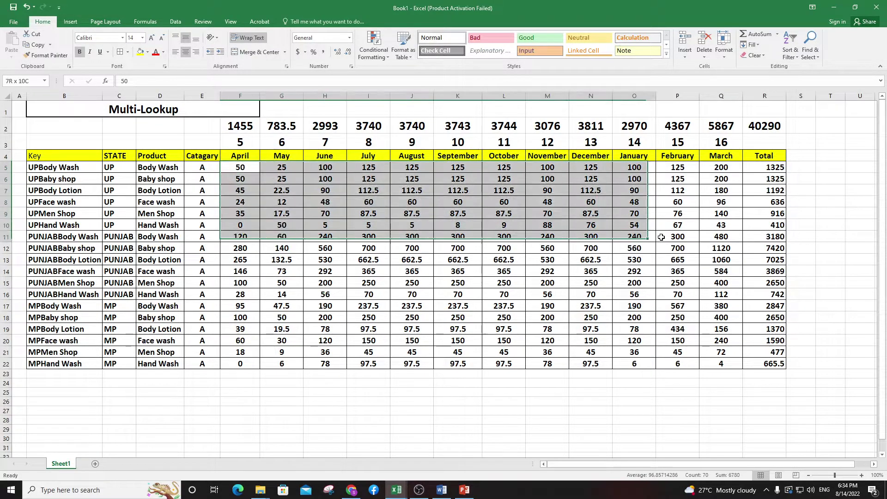
drag(241, 166, 714, 364)
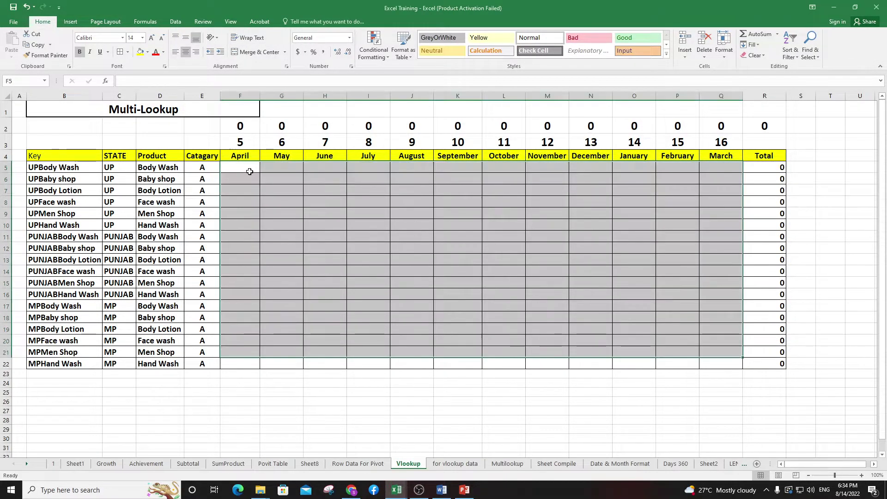
drag(248, 172, 725, 363)
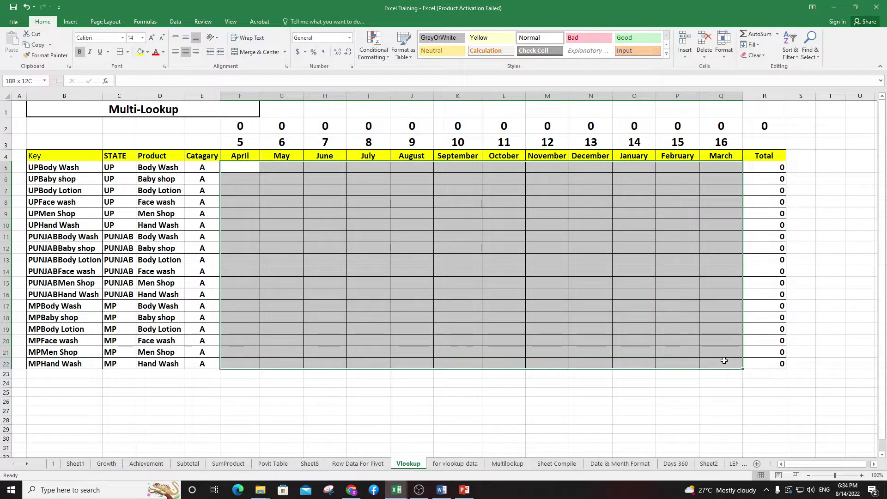
mouse_move(245, 170)
mouse_down()
mouse_move(725, 379)
mouse_move(725, 363)
mouse_up()
click(242, 170)
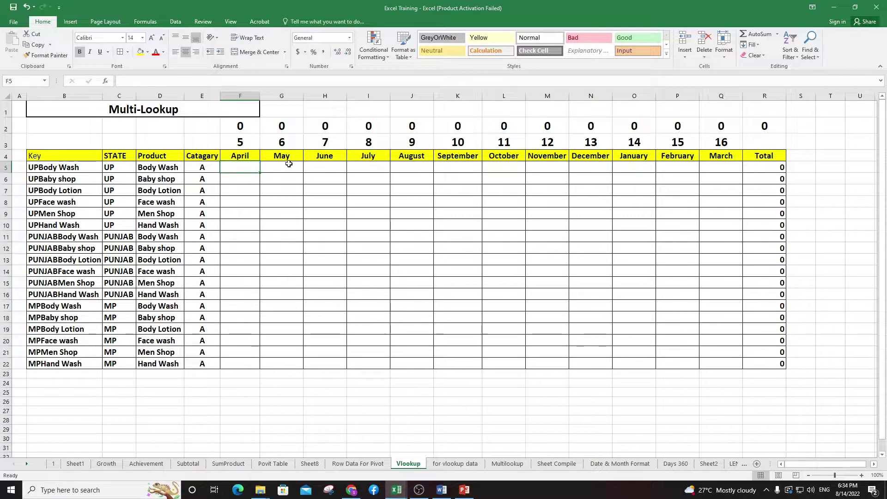
click(65, 169)
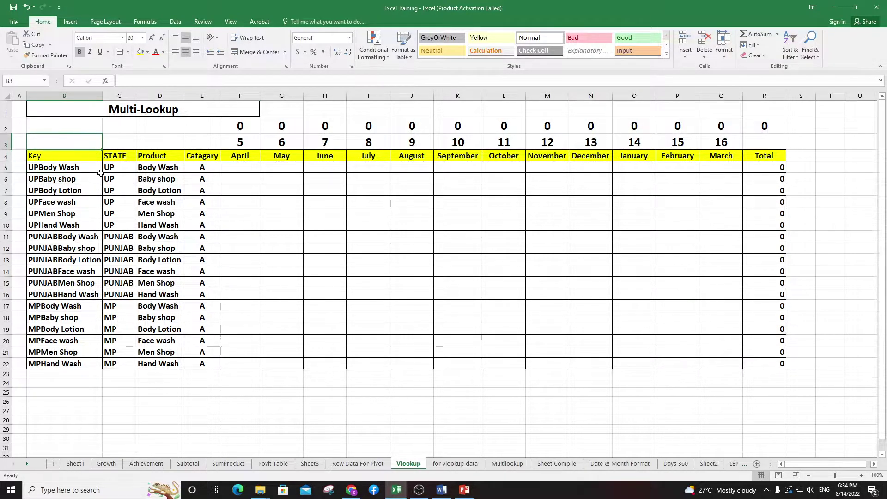
drag(92, 169, 97, 360)
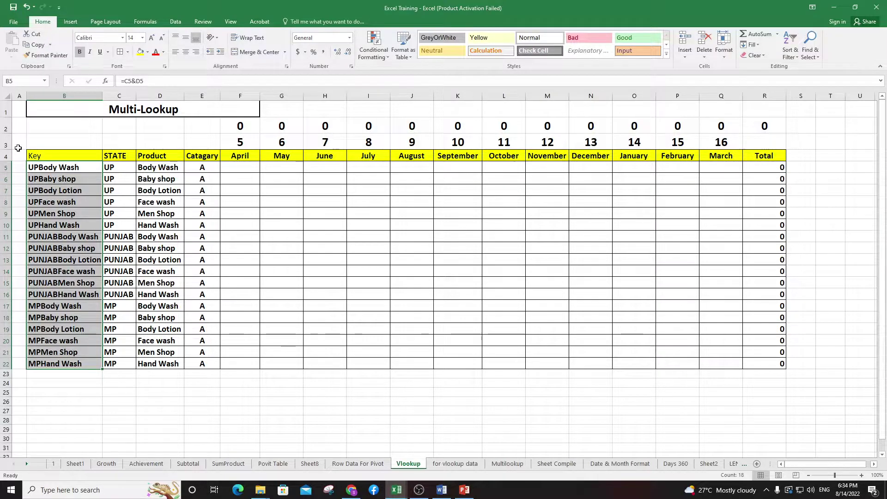
Inspect the Key formula in B5 and leave it unchanged
key(shift+BackSpace)
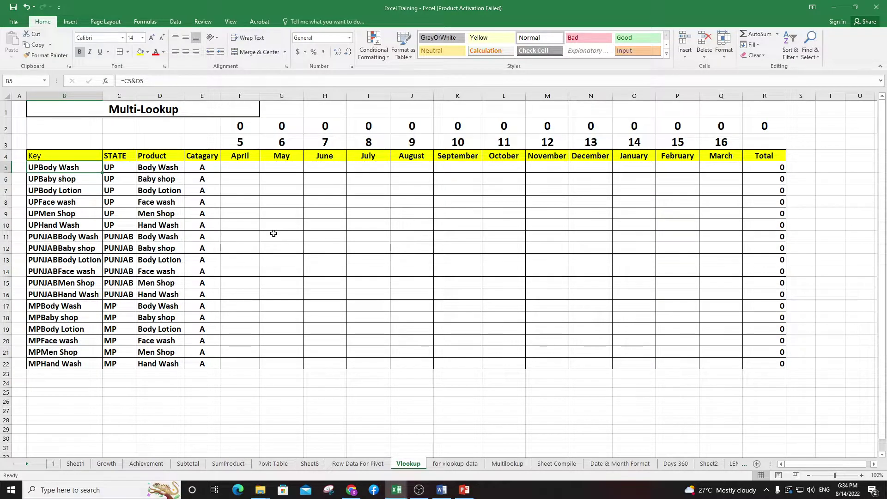
key(F2)
key(Escape)
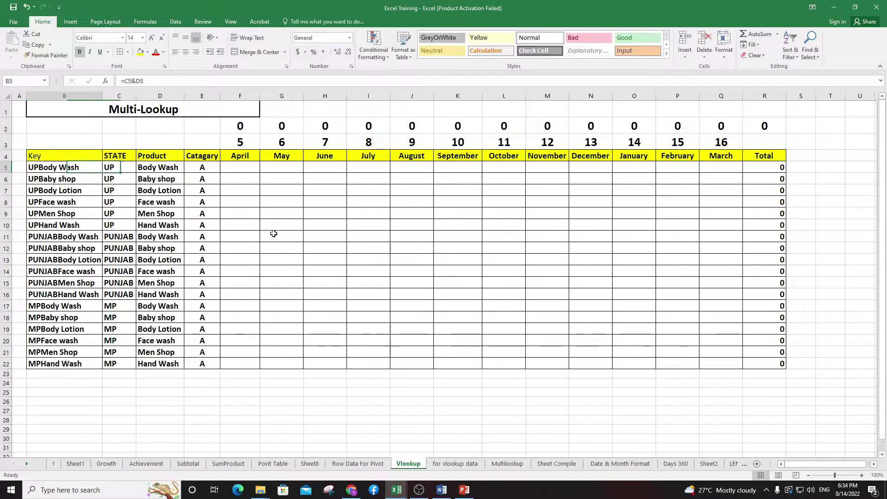
key(F2)
key(Escape)
Start a =C5& Key formula, then cancel it without changes
text(=)
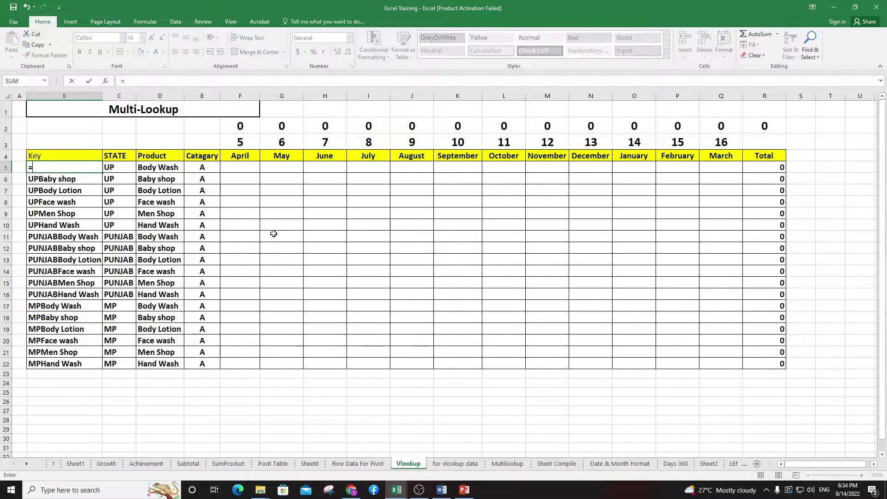
key(Right)
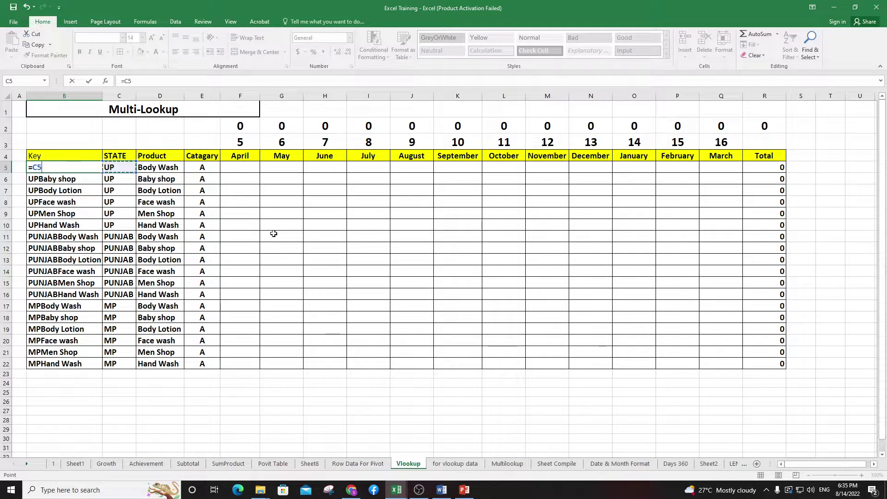
text(&)
key(Right)
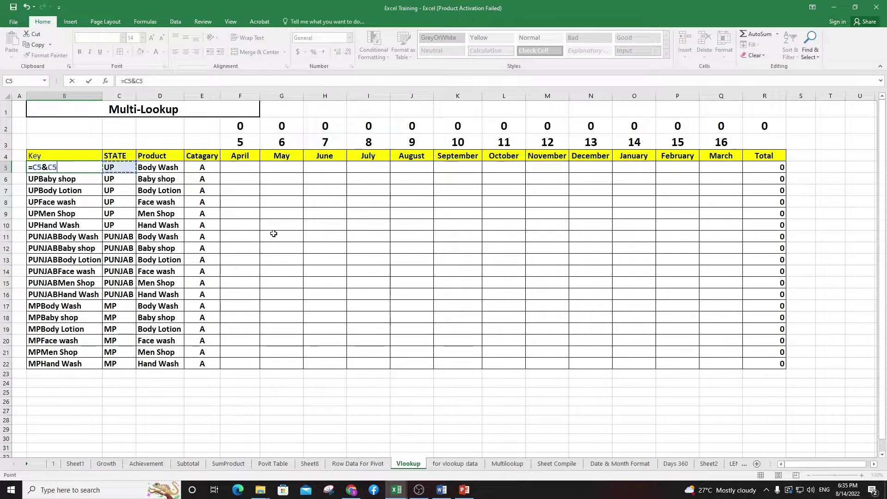
key(Right)
key(Escape)
Reselect the Key column B5:B22, then return to cell B5
key(Up)
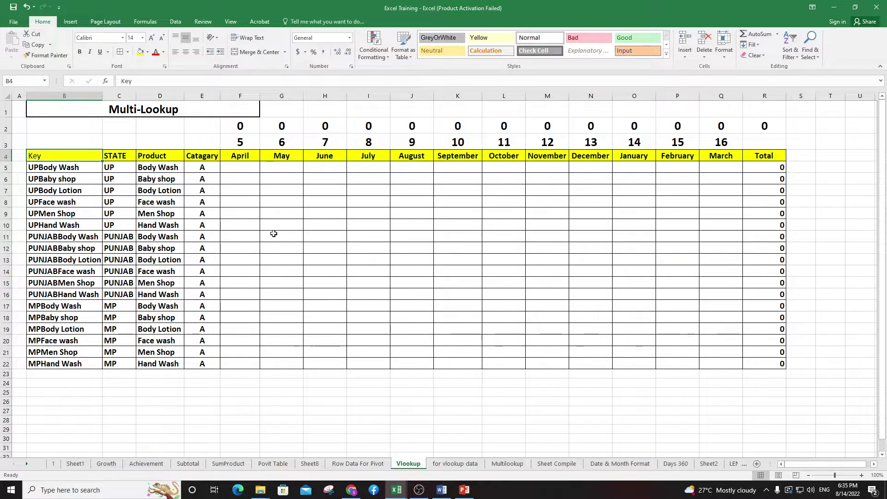
key(Down)
key(ctrl+shift+Down)
key(Up)
key(Down)
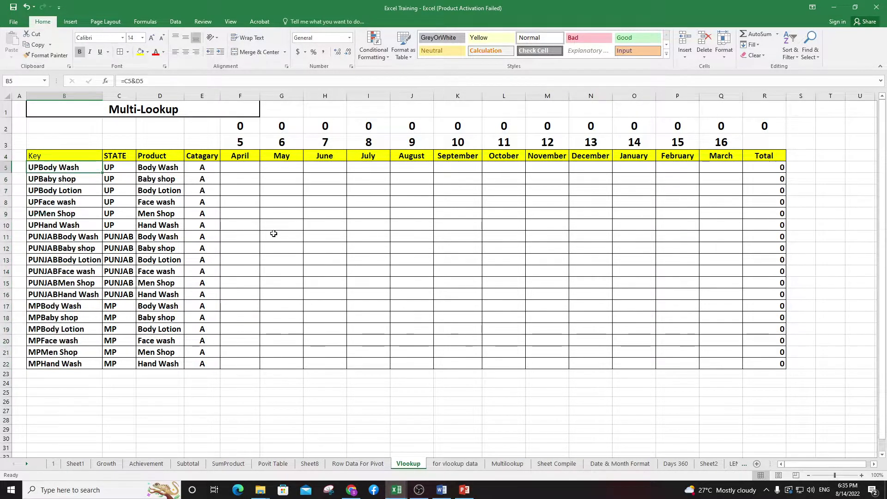
key(shift+Down)
key(shift+Down)
key(shift+Down)
key(shift+Down)
key(shift+Down)
key(shift+Down)
key(Down)
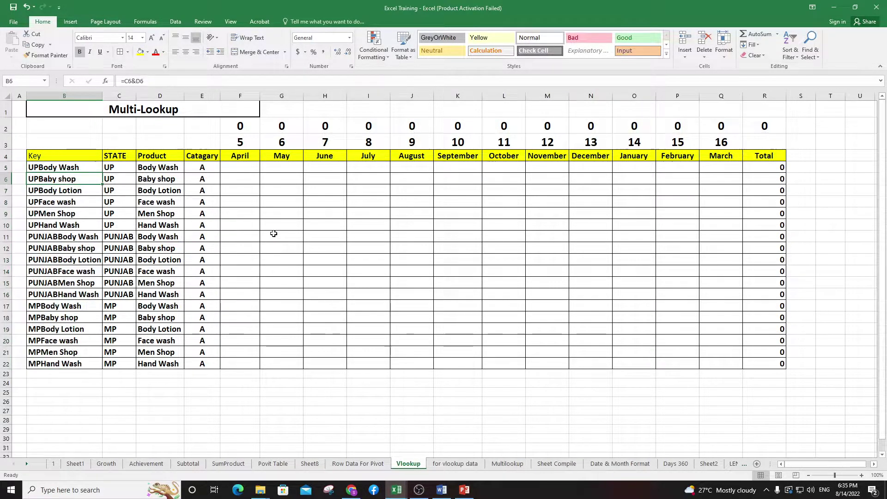
key(Up)
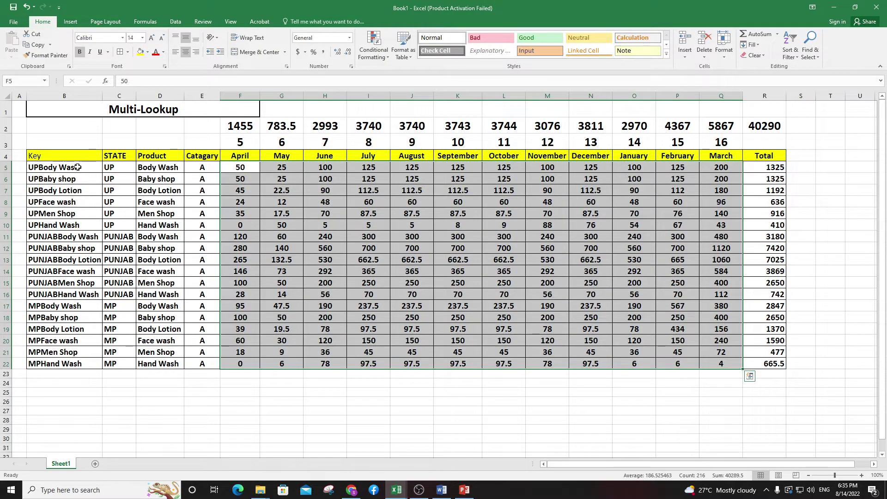
Check Book1's Key formula =C5&D5 in B5 unchanged, then return to Excel Training
drag(78, 167, 74, 364)
click(97, 170)
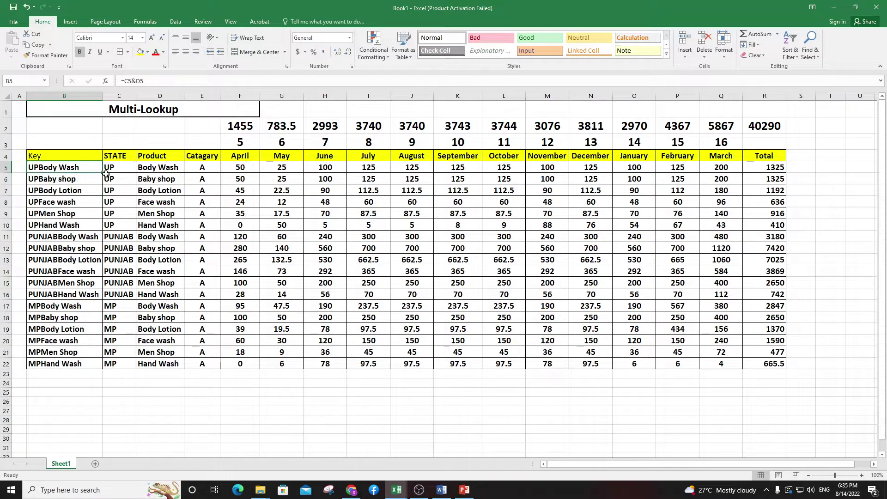
double_click(101, 171)
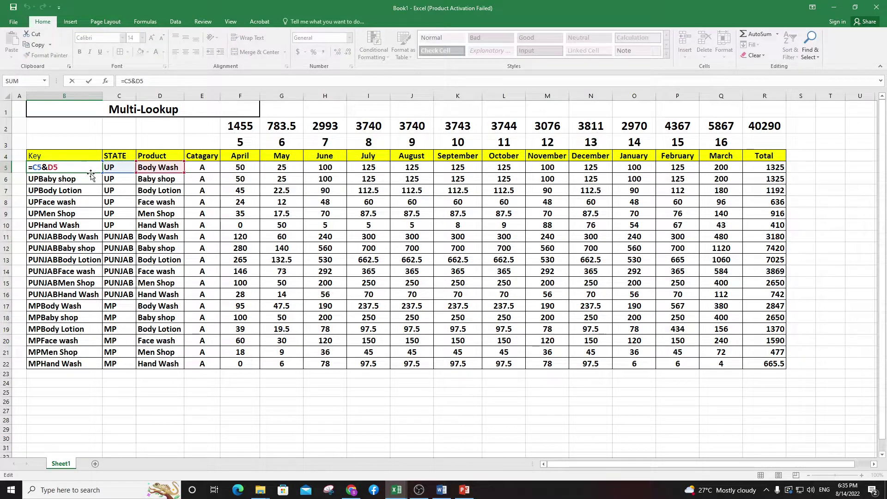
key(Escape)
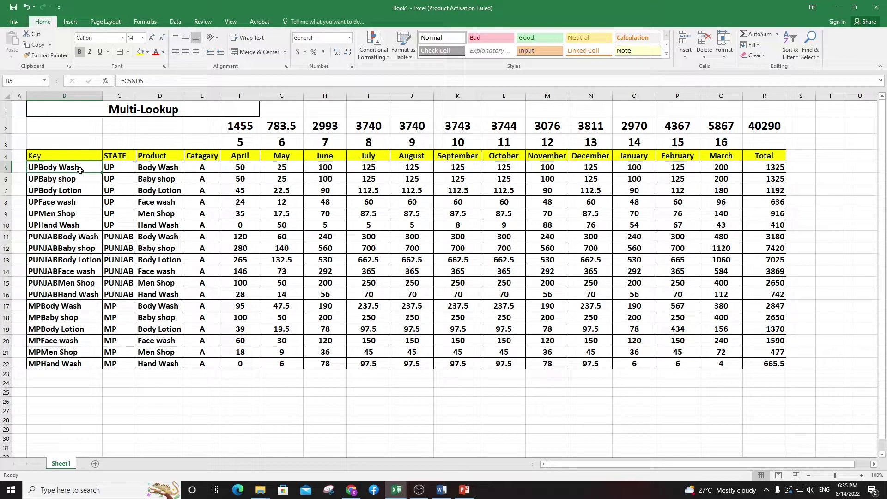
key(alt+Tab)
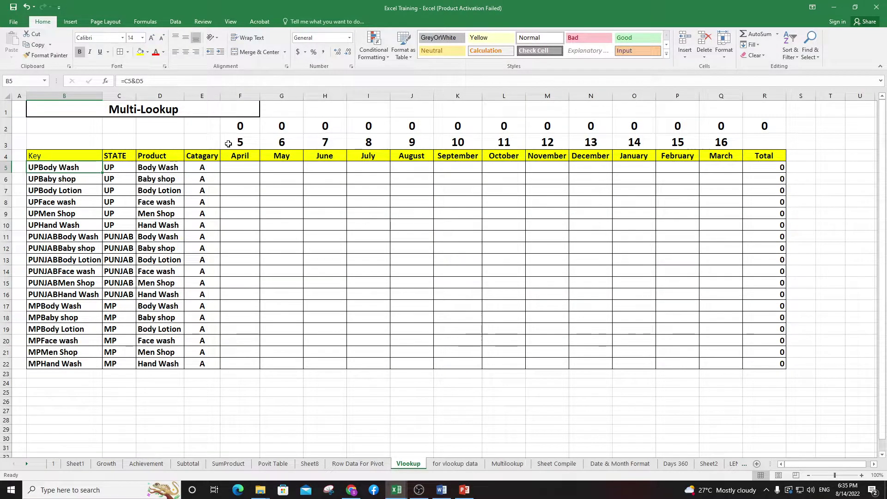
drag(234, 143, 721, 143)
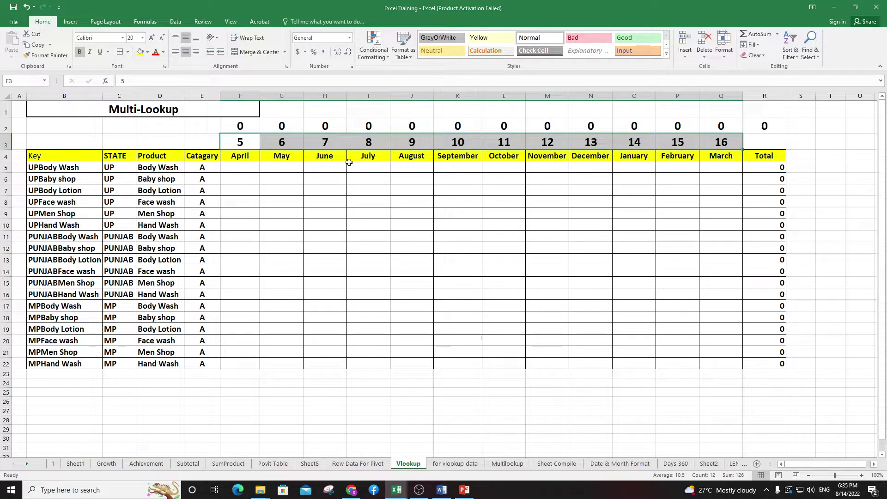
click(732, 142)
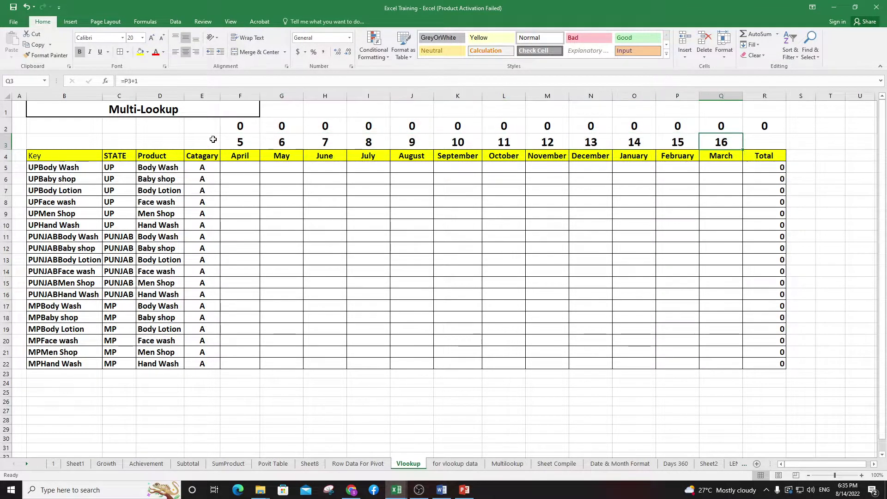
mouse_move(252, 145)
mouse_down()
mouse_move(731, 150)
mouse_move(728, 143)
mouse_up()
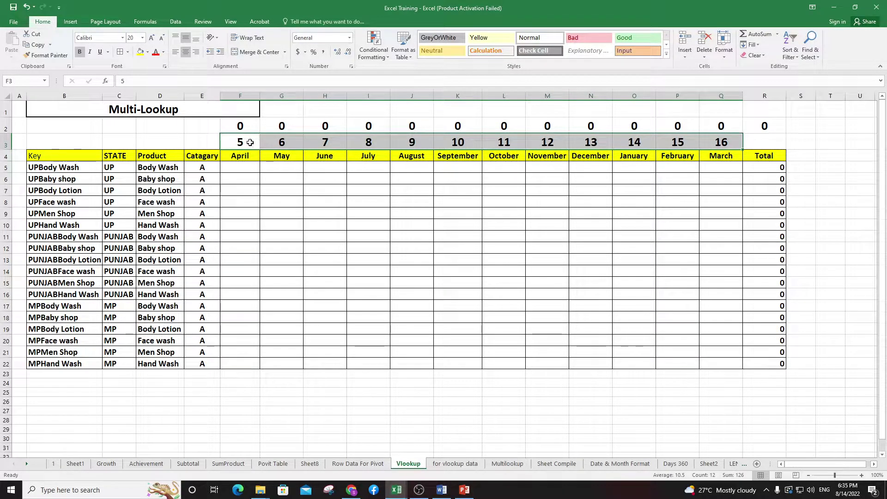
drag(244, 144, 732, 144)
click(437, 250)
click(250, 145)
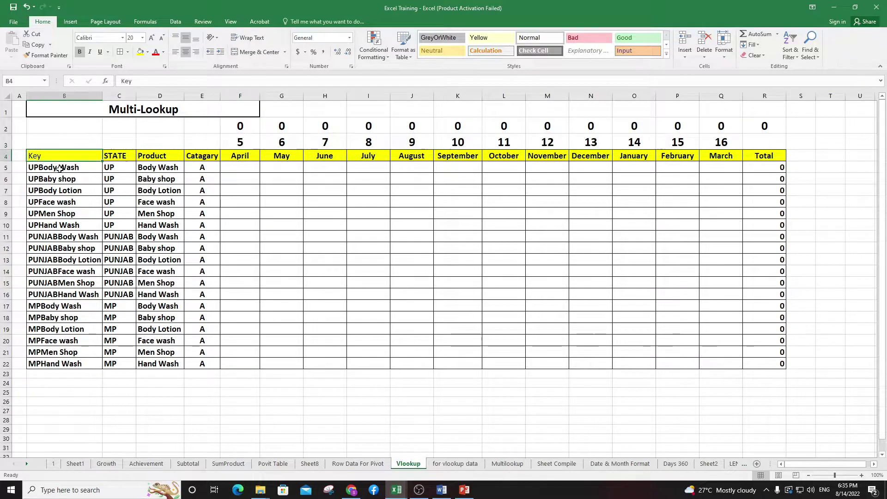
Enter helper numbers 1, 2, 3, 4 in cells B3:E3
drag(59, 161, 60, 183)
click(89, 147)
text(1)
key(Tab)
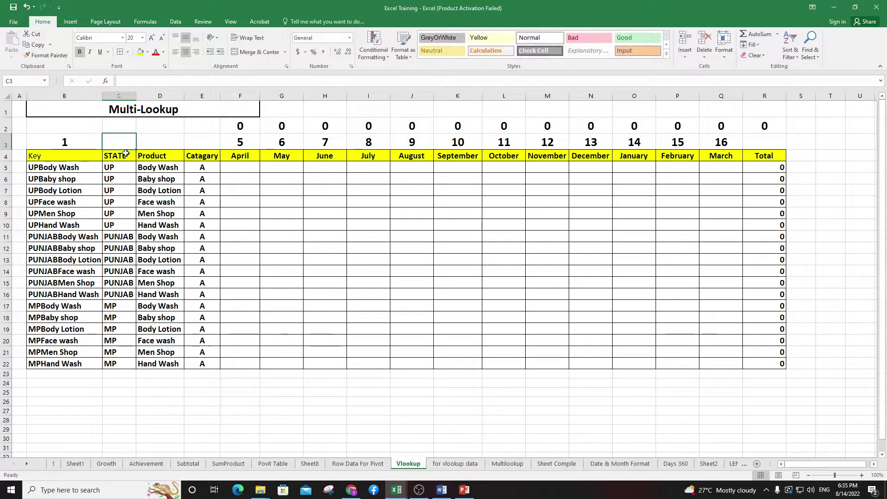
text(2)
key(Tab)
text(3)
key(Tab)
text(4)
key(Tab)
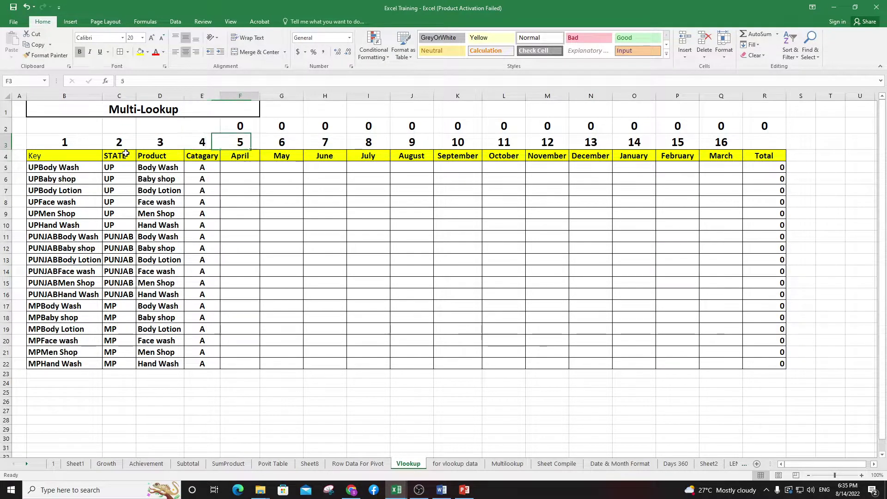
Move to the April header F4, then bring up the filled Book1 workbook
key(Down)
key(Down)
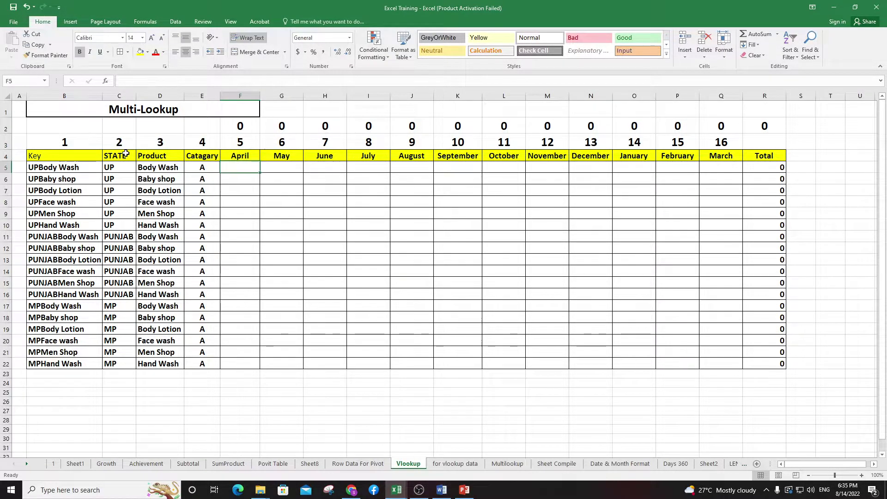
key(Right)
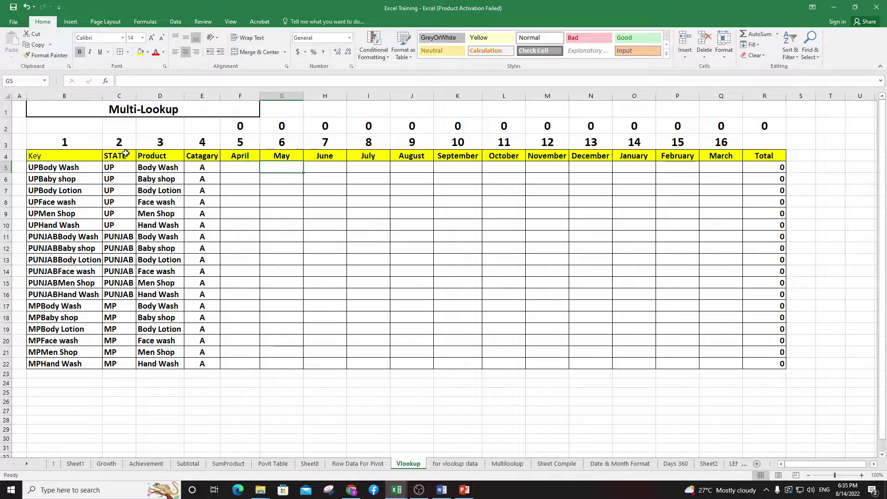
key(Left)
key(Left)
key(Left)
key(Left)
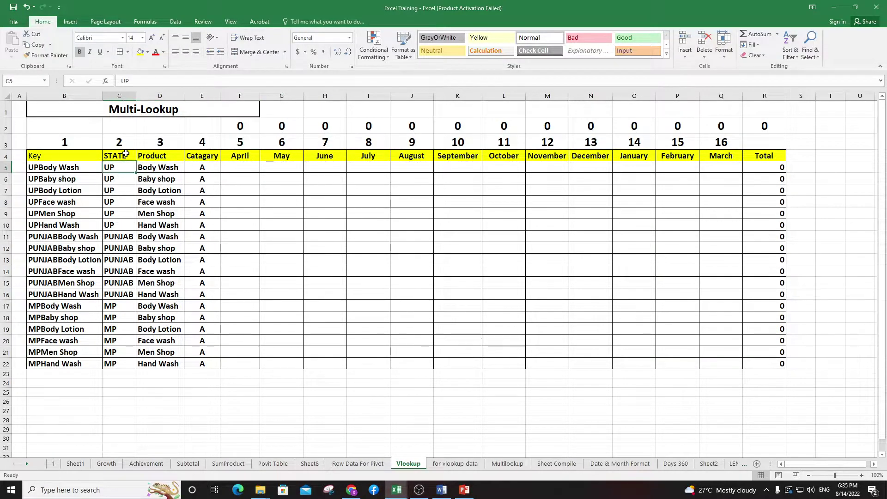
key(Left)
key(Left)
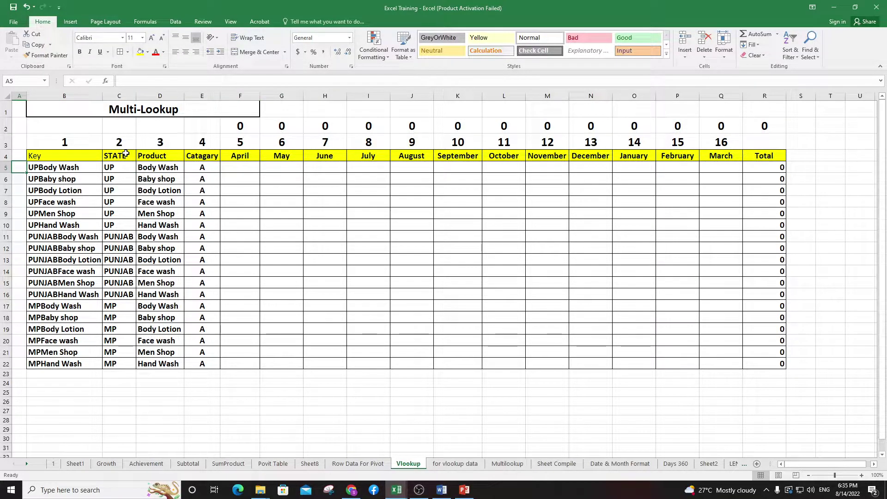
key(Right)
key(Right)
key(Right)
key(Right)
key(Right)
key(Up)
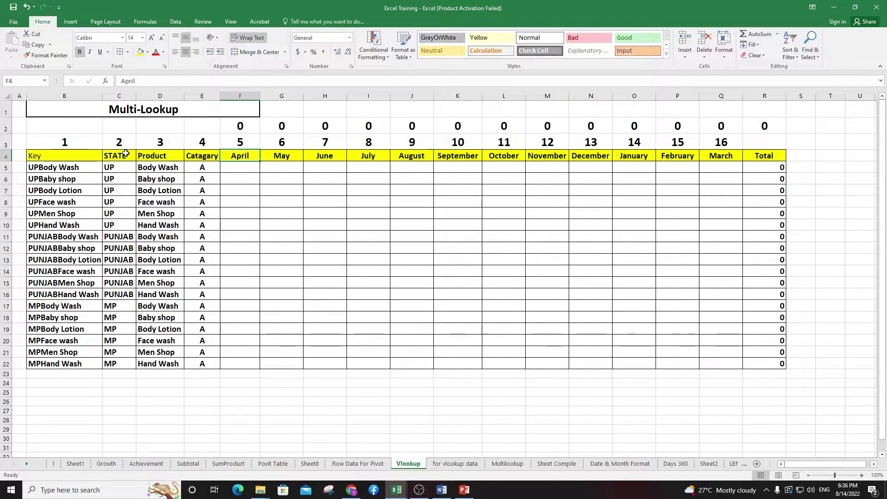
key(alt+h)
key(w)
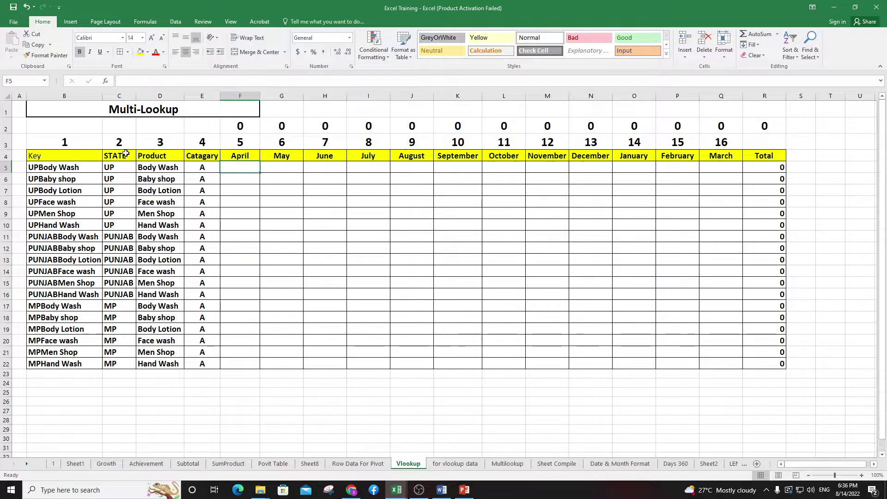
key(alt+Tab)
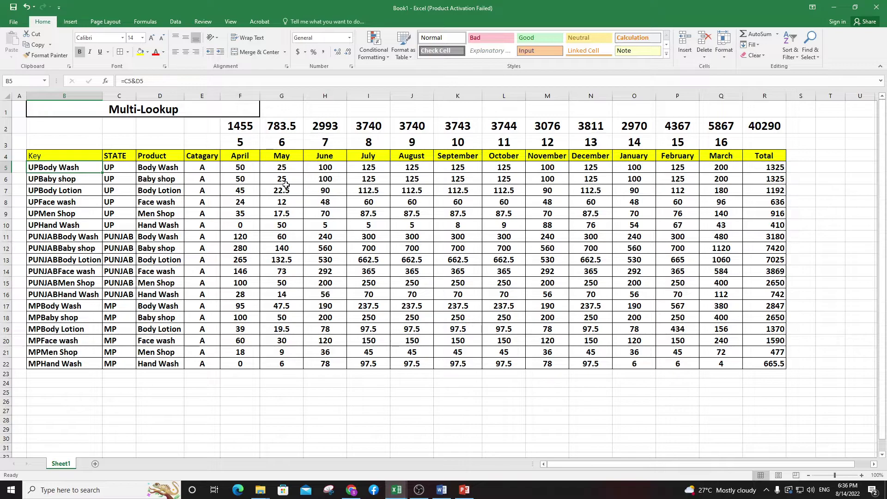
Go back to the Excel Training Vlookup sheet and select April cell F5
key(alt+Tab)
click(255, 171)
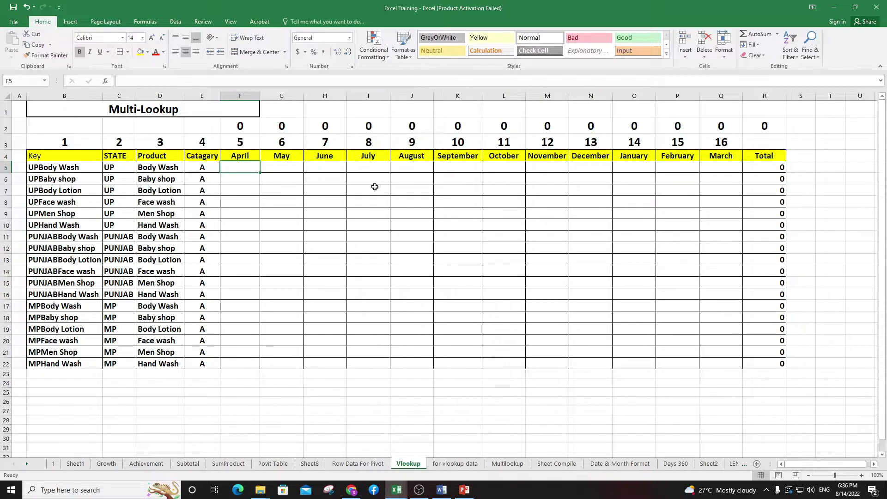
Enter =VLOOKUP(B5, Book1 B5:Q22, 16, 0) in F5, returning 200
text(=vl)
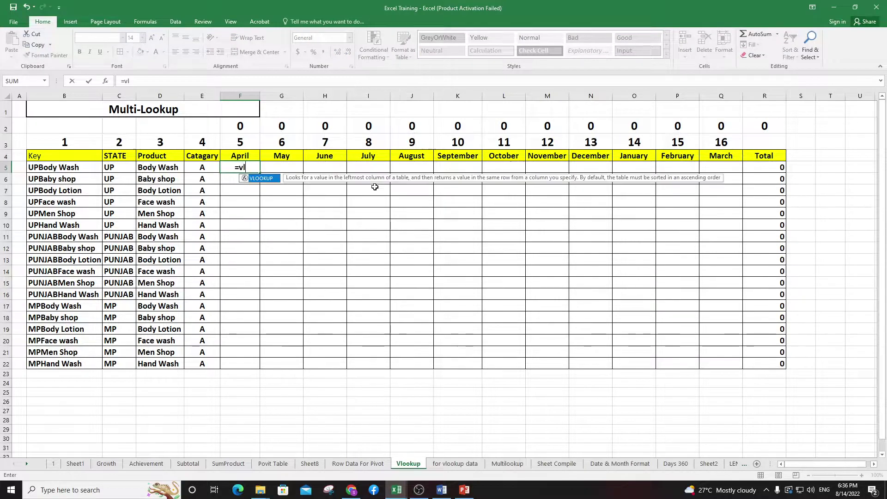
key(Tab)
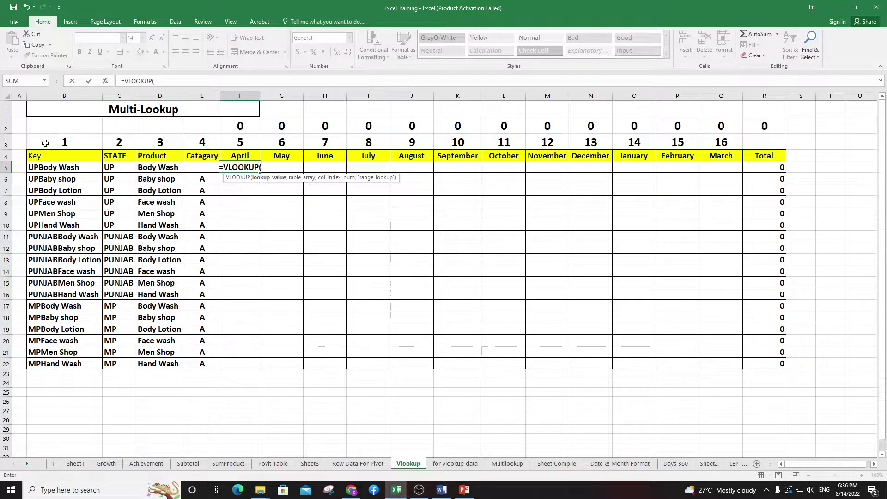
click(80, 170)
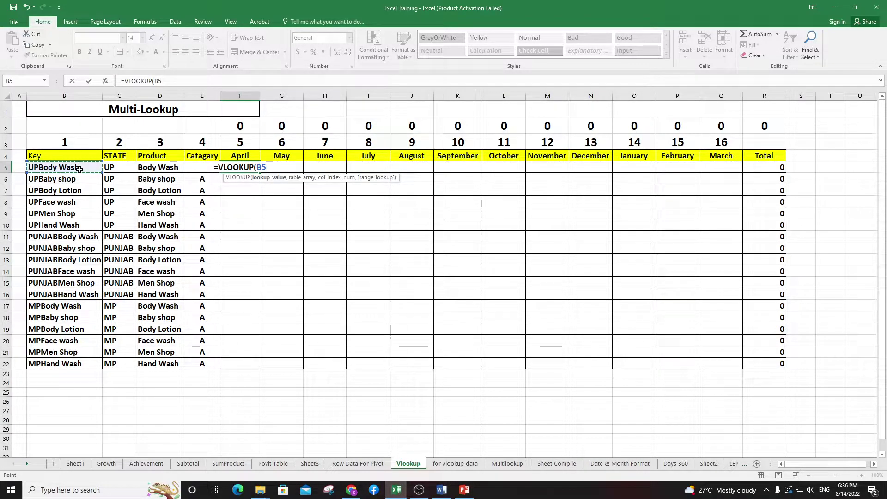
text(,)
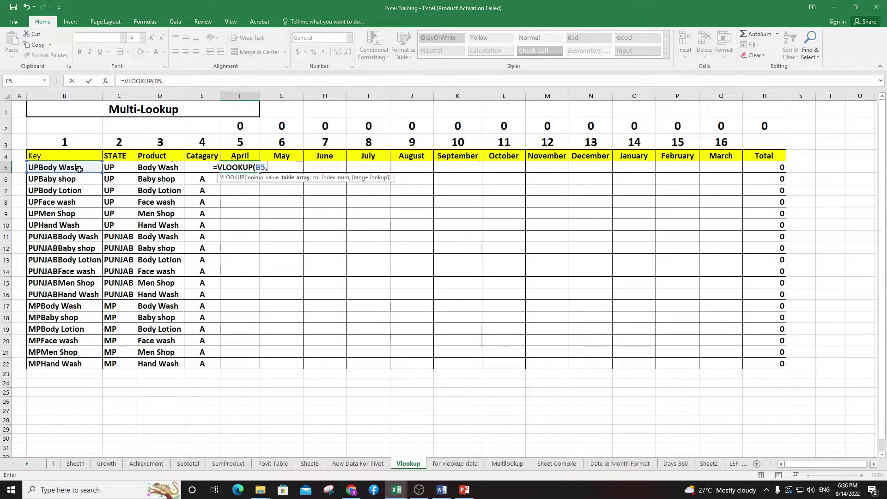
key(alt+Tab)
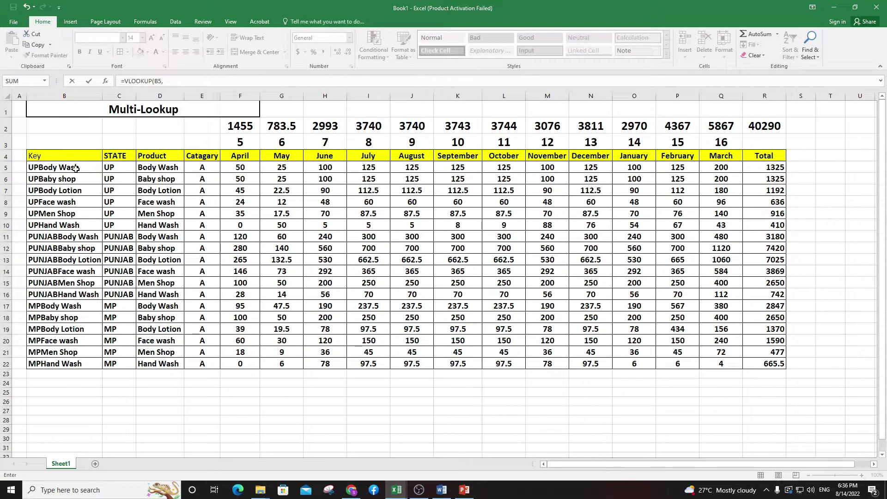
click(75, 169)
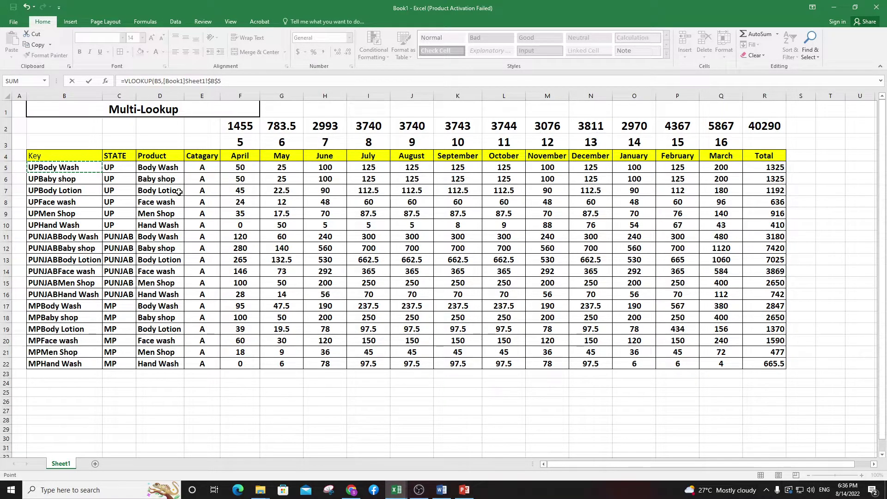
drag(76, 169, 259, 169)
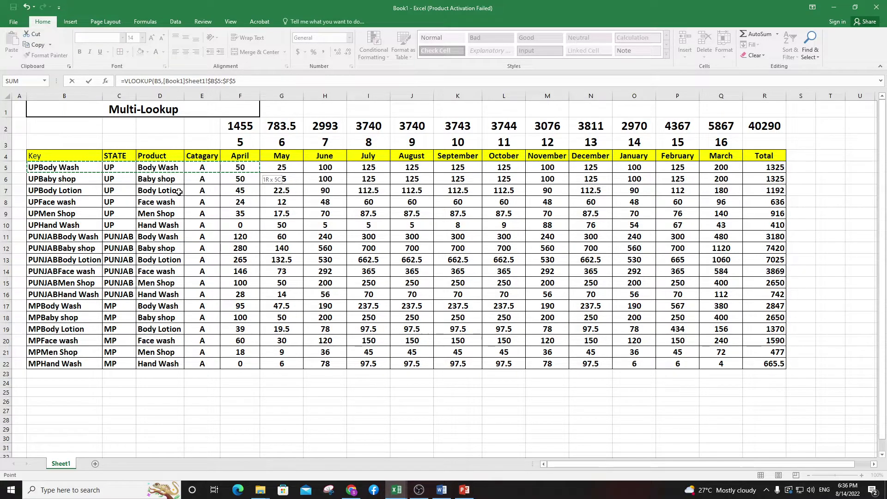
drag(259, 169, 739, 169)
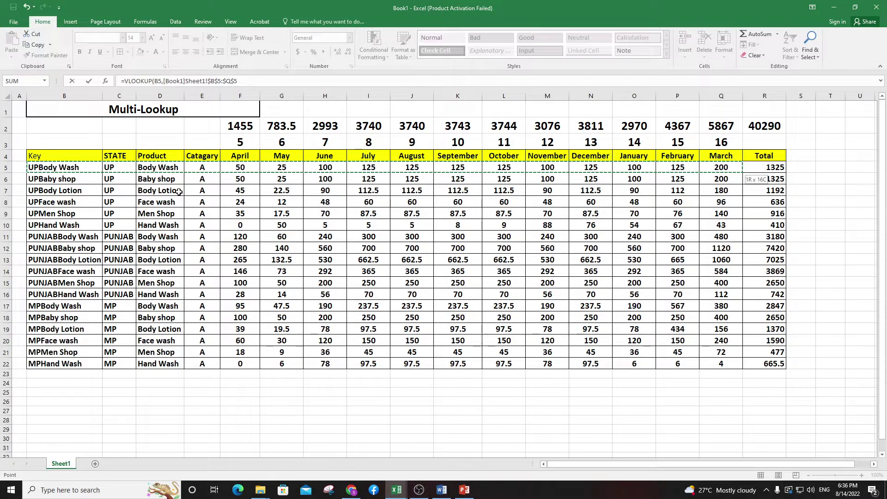
drag(739, 174, 739, 367)
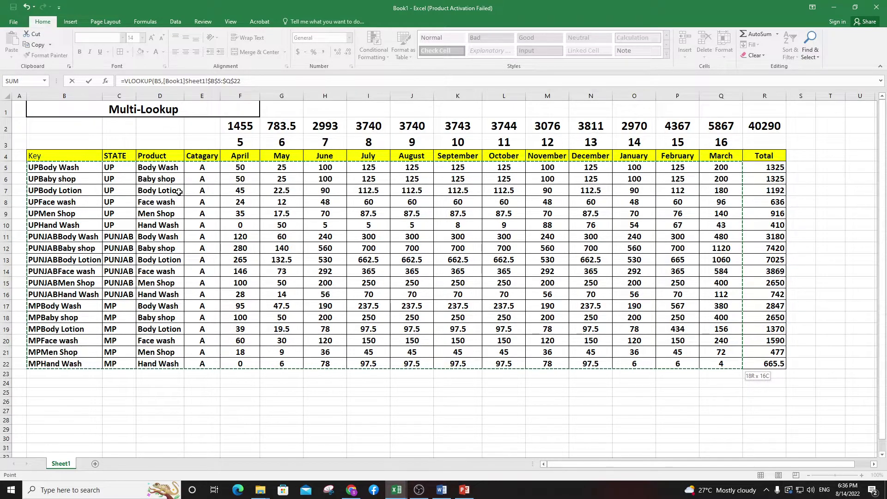
text(,16)
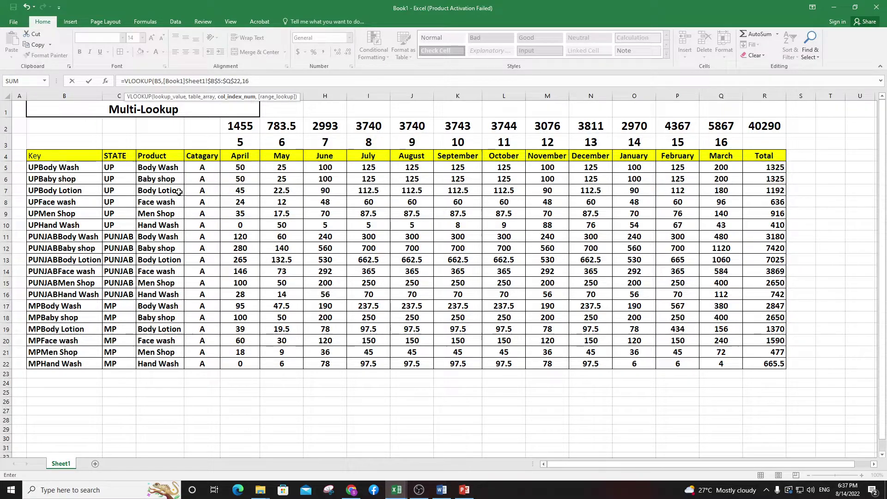
text(,0)
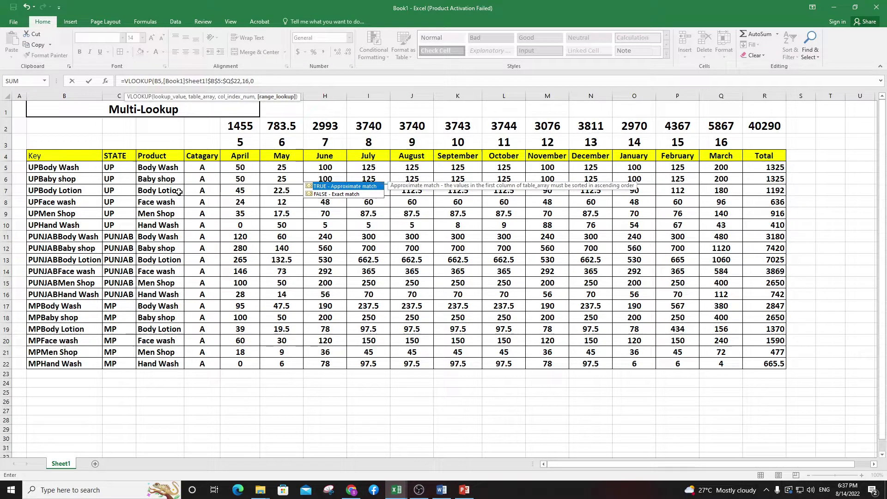
text())
key(Return)
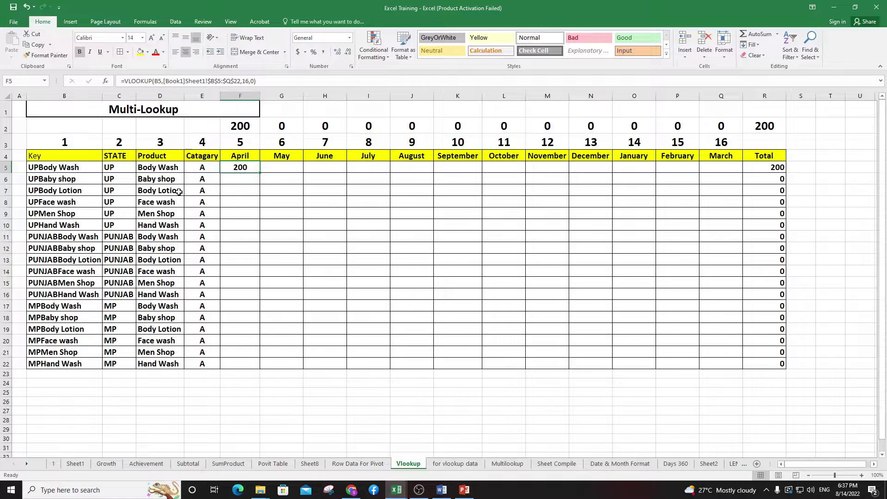
Set the zoom to 110% and anchor the lookup value column as $B5
click(862, 476)
click(862, 476)
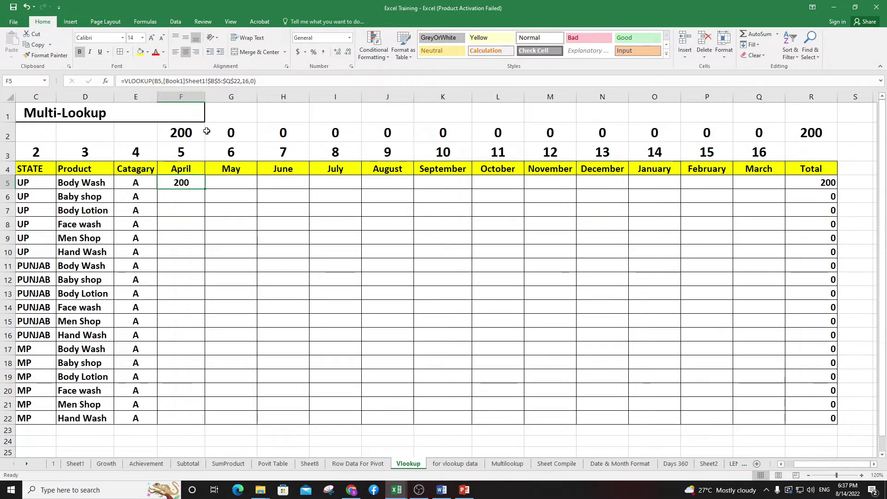
click(808, 476)
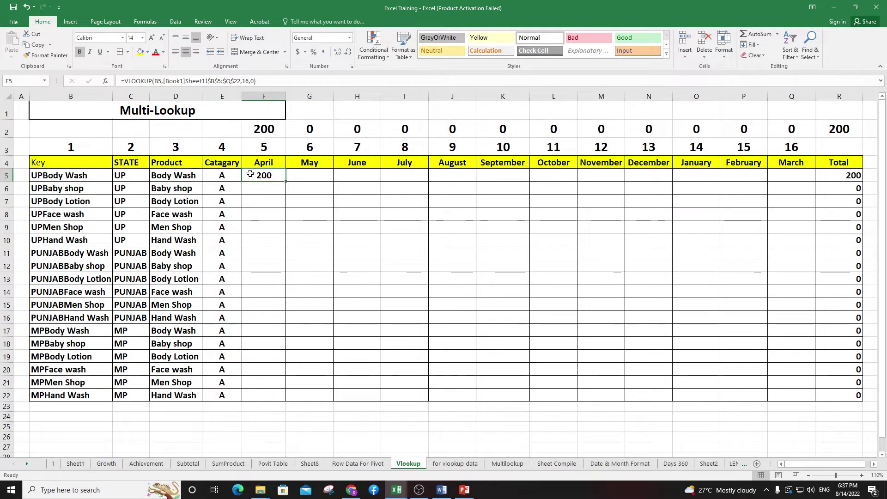
click(156, 81)
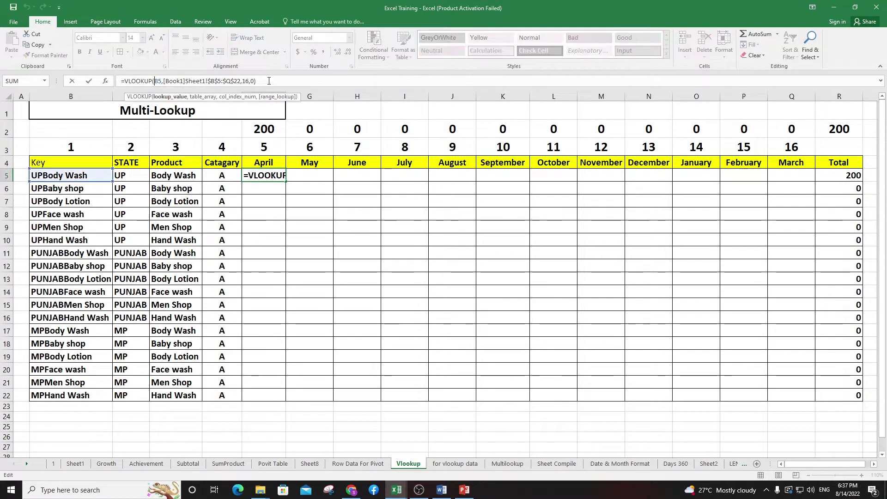
text($)
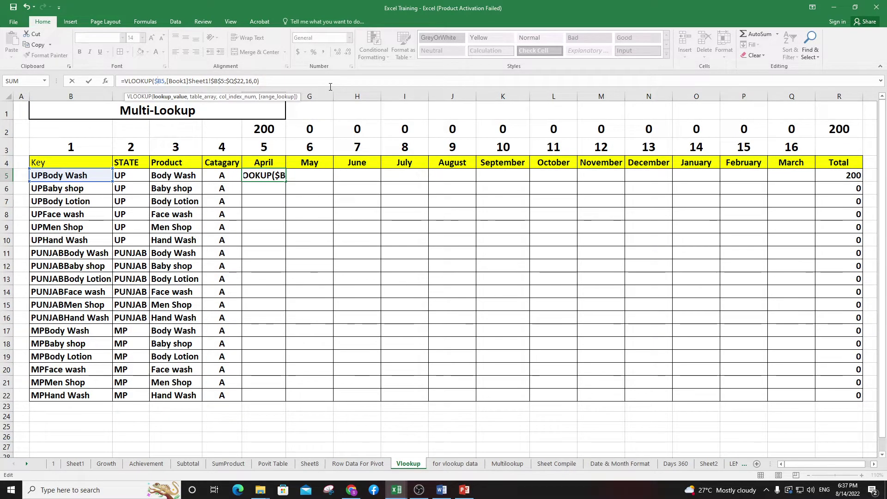
Replace column index 16 with helper reference F$3, so April returns 50
click(249, 81)
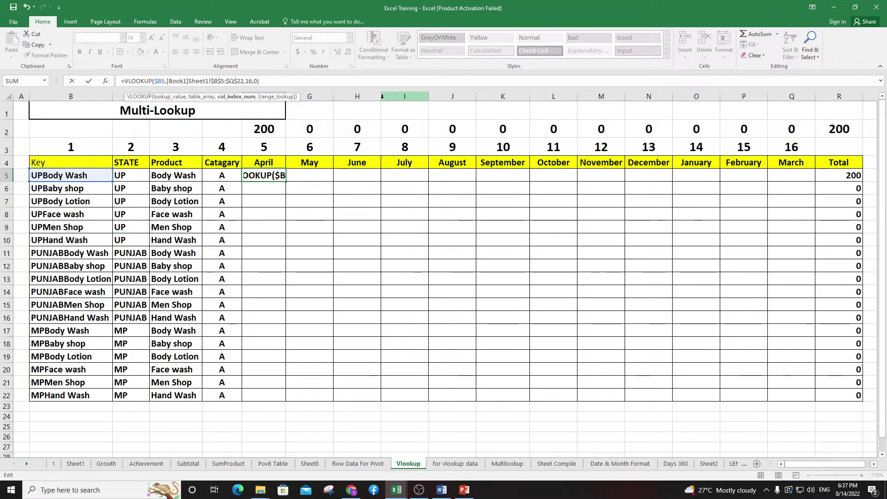
key(Delete)
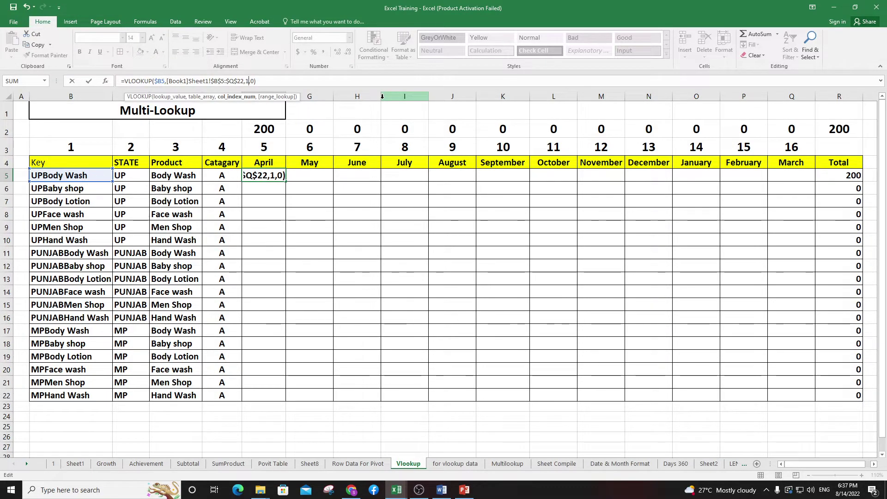
key(BackSpace)
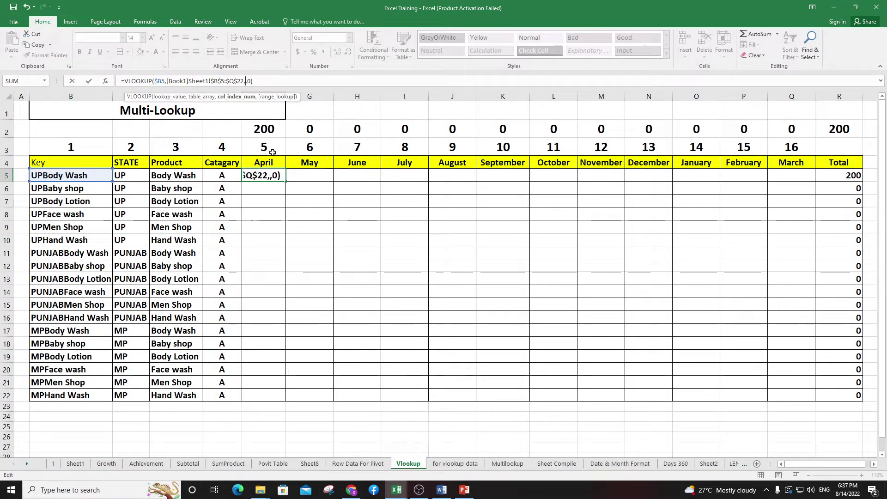
click(274, 149)
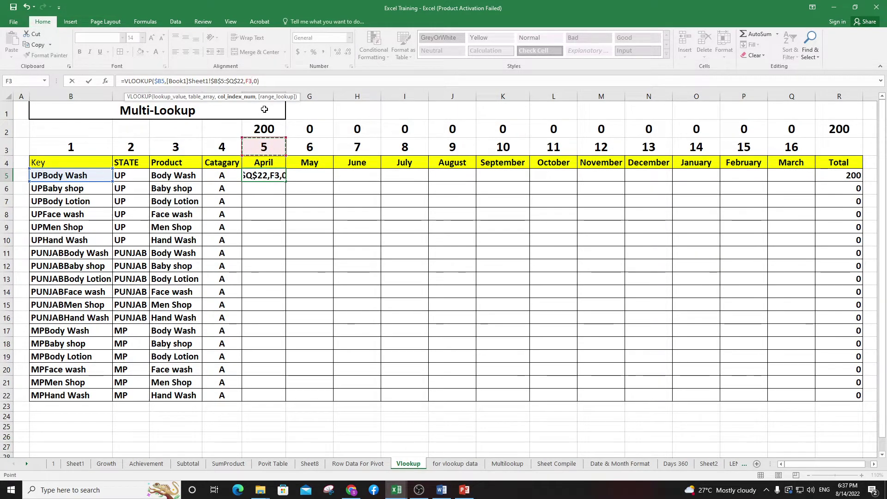
click(249, 81)
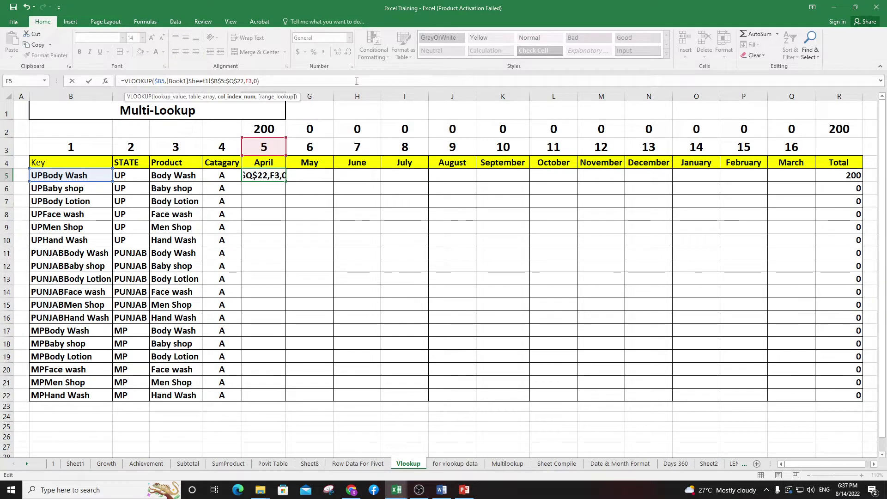
text($)
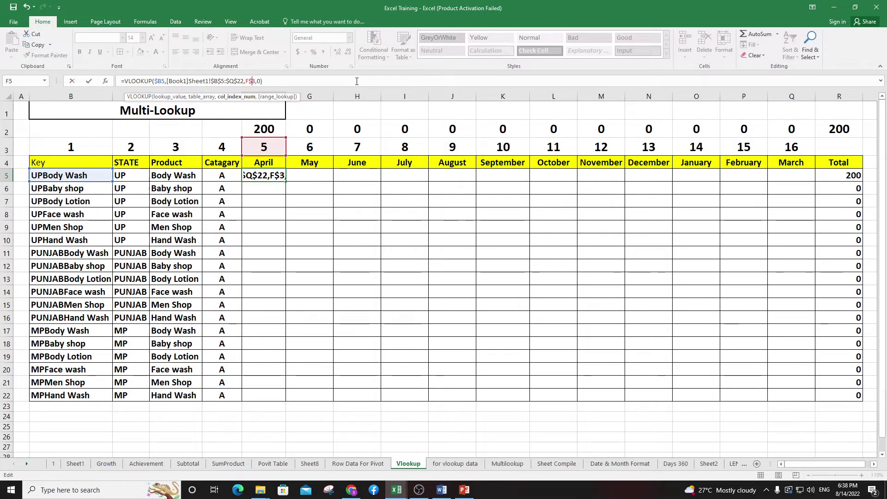
key(ctrl+Return)
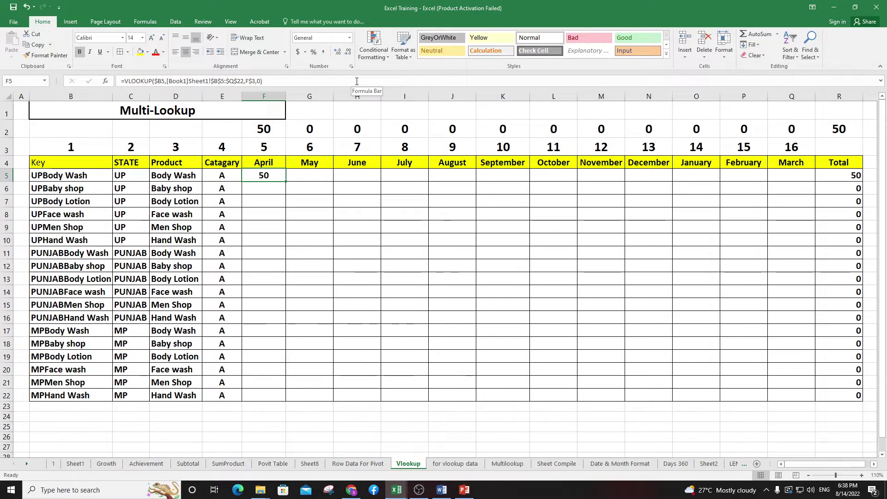
Copy the F5 lookup right to March, then down all 18 Key rows, totalling 40290
key(shift+Right)
key(shift+Right)
key(shift+Right)
key(shift+Right)
key(shift+Right)
key(shift+Right)
key(shift+Right)
key(shift+Right)
key(shift+Right)
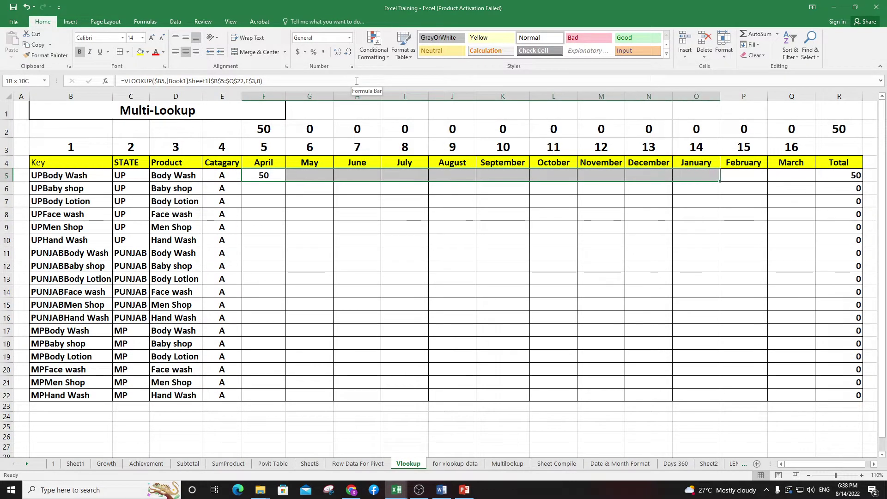
key(shift+Right)
key(shift+Right)
key(ctrl+r)
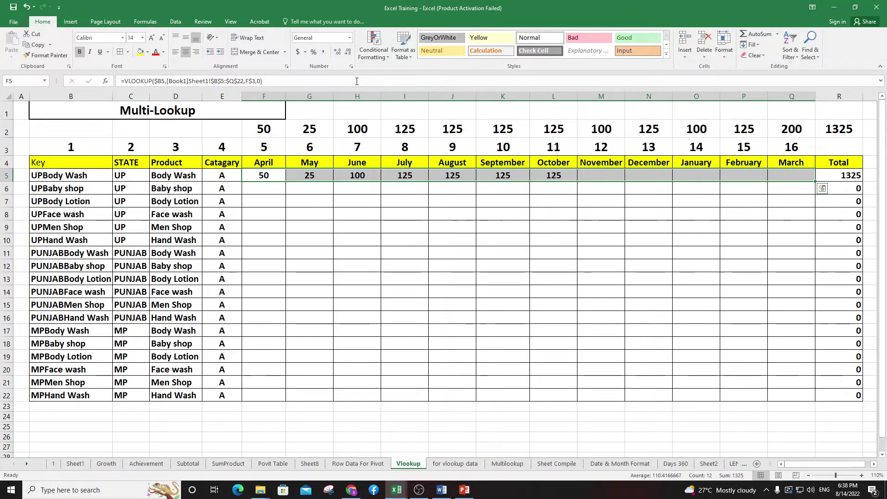
key(shift+Down)
key(shift+Down)
key(shift+Down)
key(shift+Down)
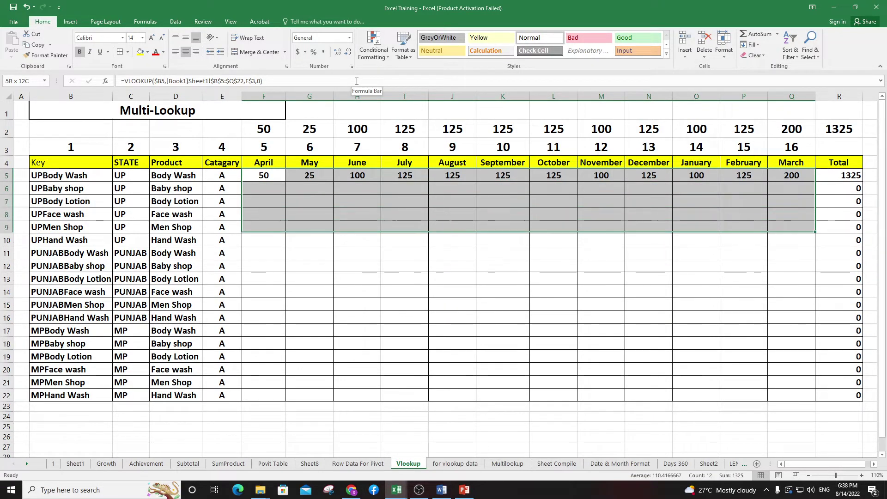
key(shift+Down)
key(shift+Down)
key(shift+Down)
key(shift+Down)
key(shift+Down)
key(shift+Down)
key(shift+Down)
key(shift+Down)
key(shift+Down)
key(shift+Down)
key(shift+Down)
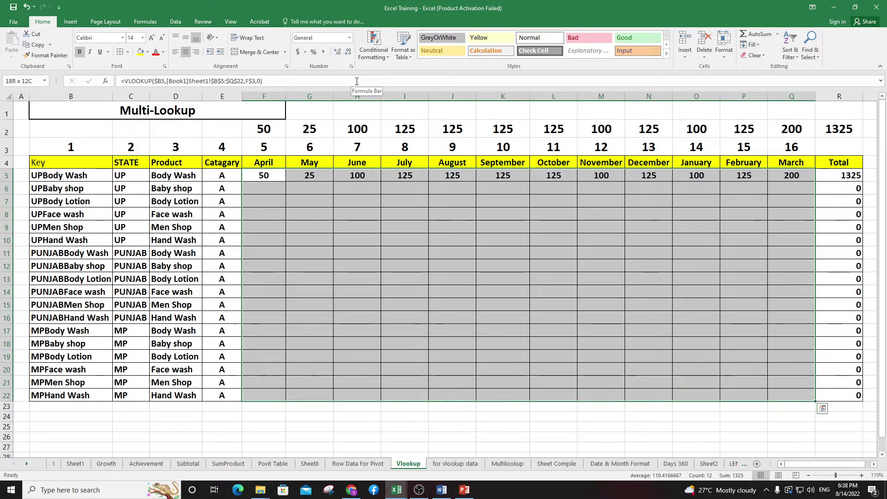
key(ctrl+d)
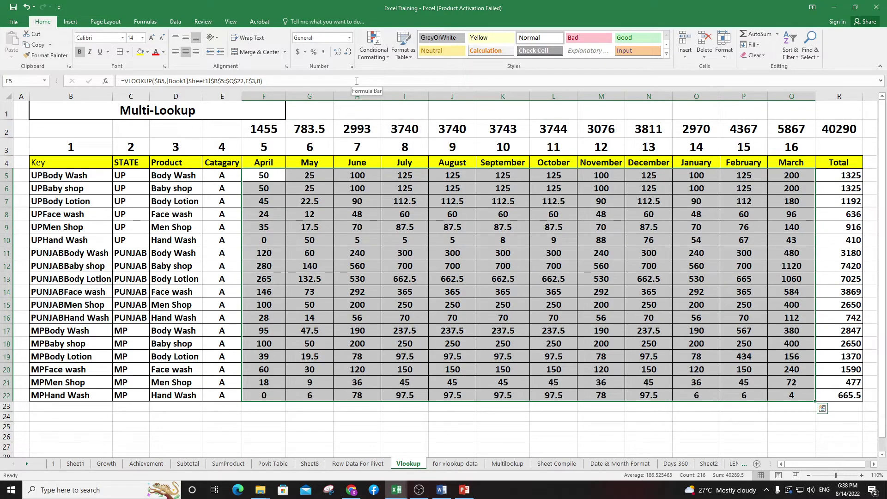
click(369, 242)
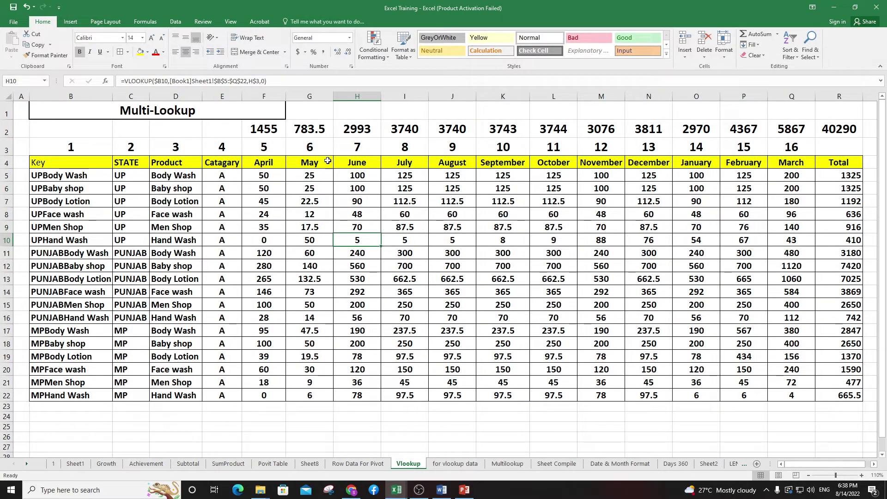
click(274, 131)
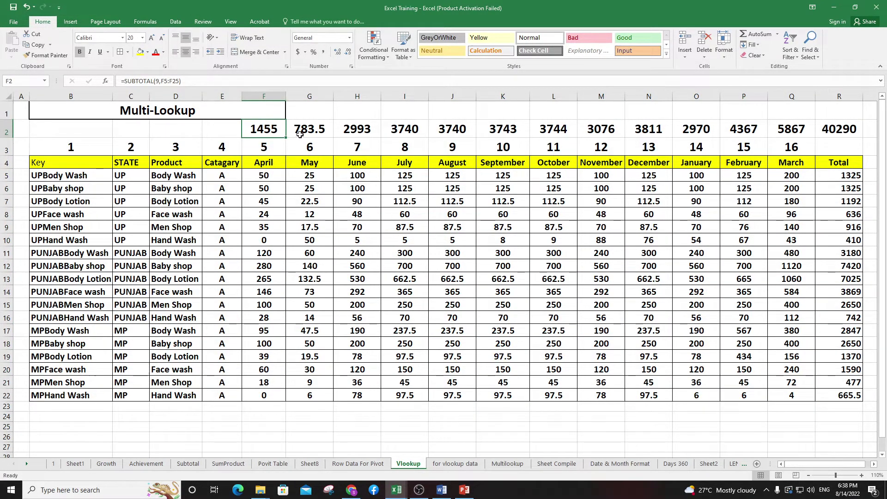
double_click(277, 131)
drag(278, 131, 781, 130)
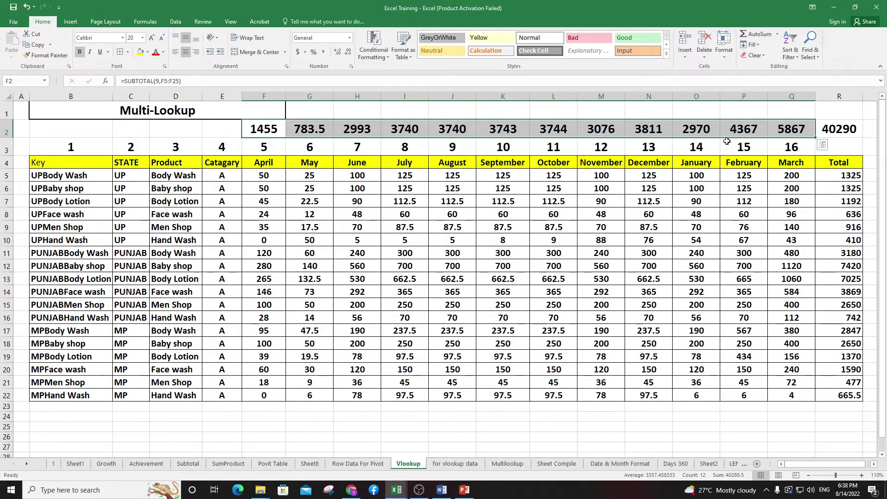
key(alt+Tab)
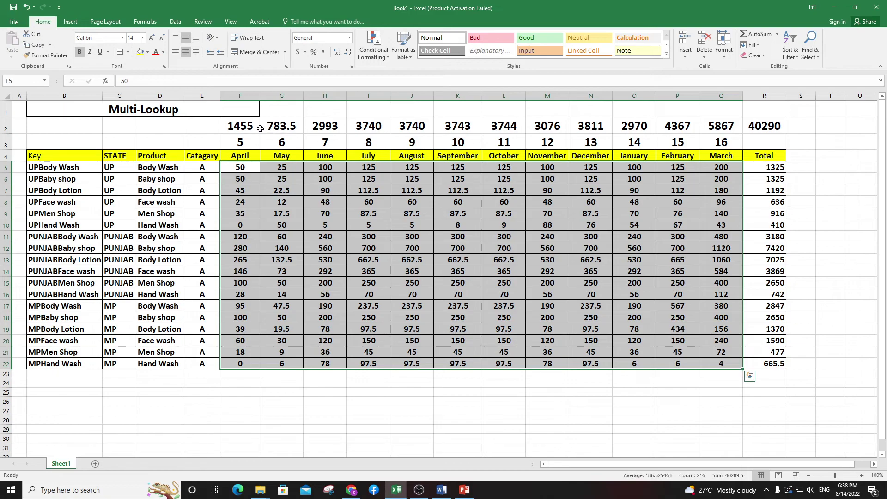
click(257, 131)
key(alt+Tab)
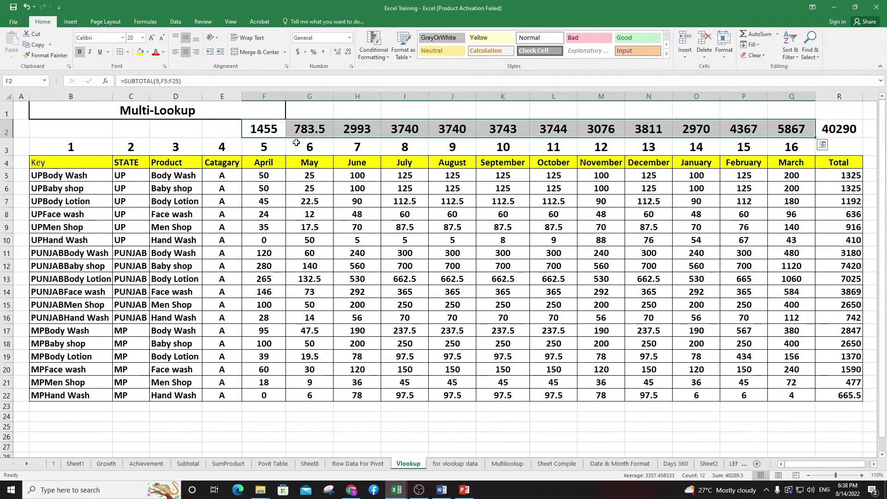
key(alt+Tab)
click(291, 128)
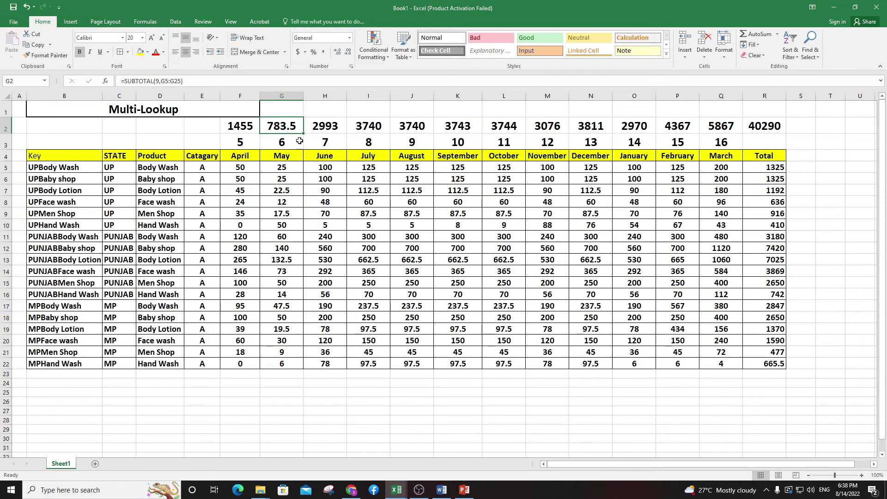
key(alt+Tab)
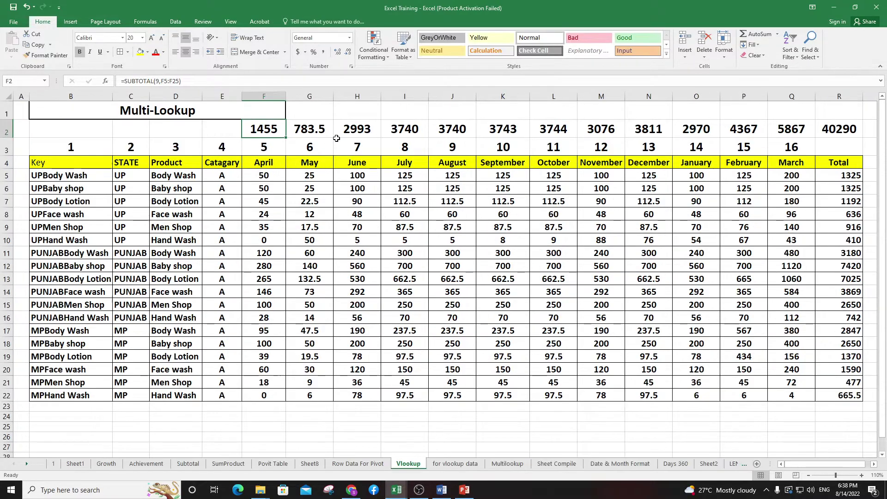
click(319, 129)
click(374, 130)
click(416, 130)
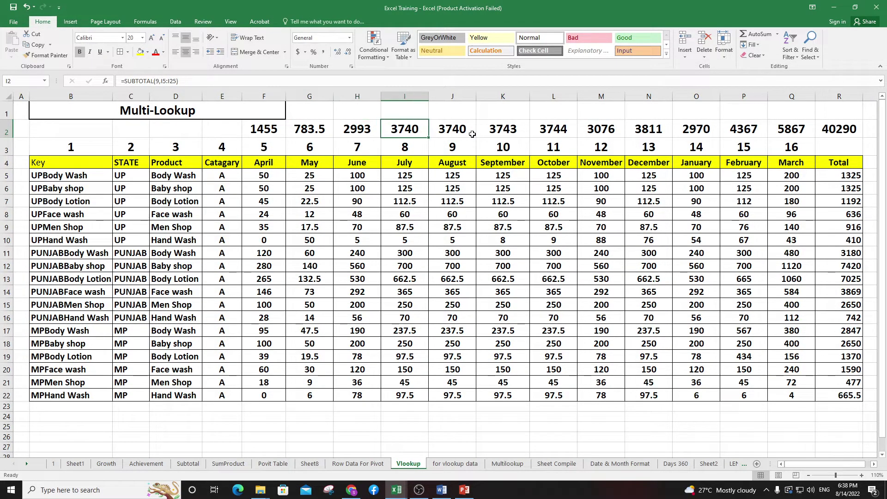
click(462, 130)
click(513, 130)
click(564, 130)
key(alt+Tab)
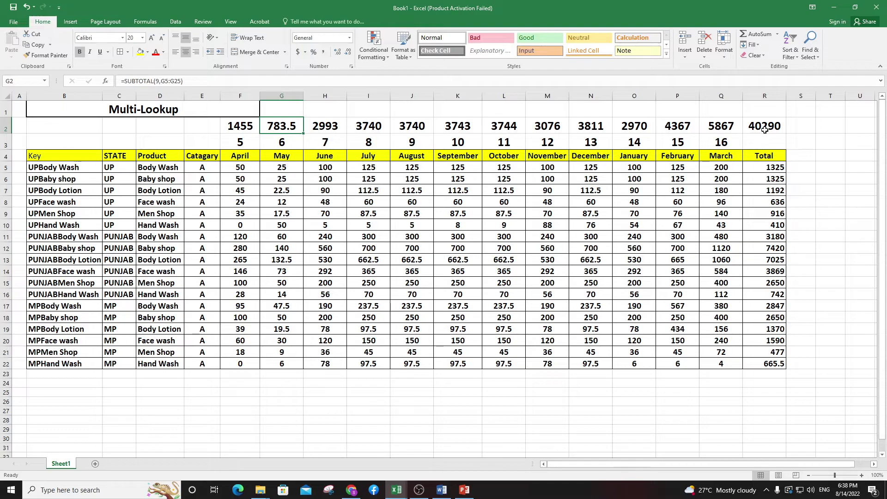
click(765, 130)
key(alt+Tab)
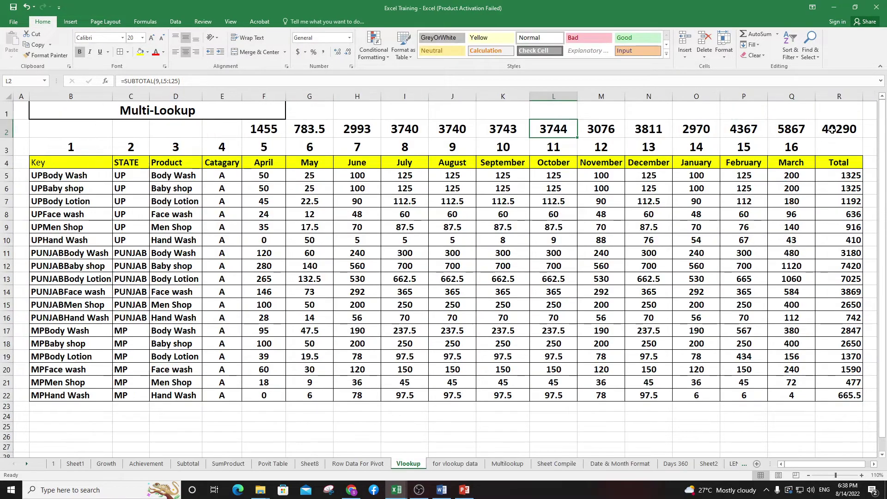
click(842, 129)
click(356, 161)
click(295, 160)
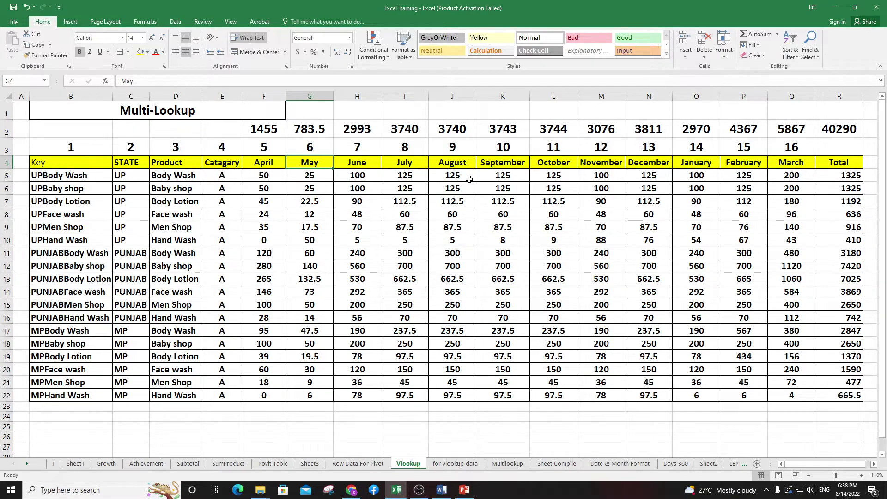
click(269, 177)
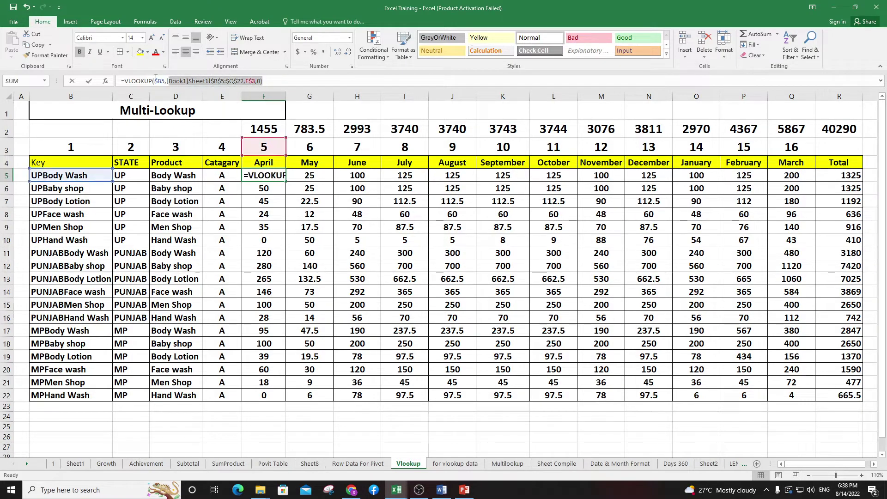
drag(268, 82, 122, 81)
drag(305, 214, 297, 226)
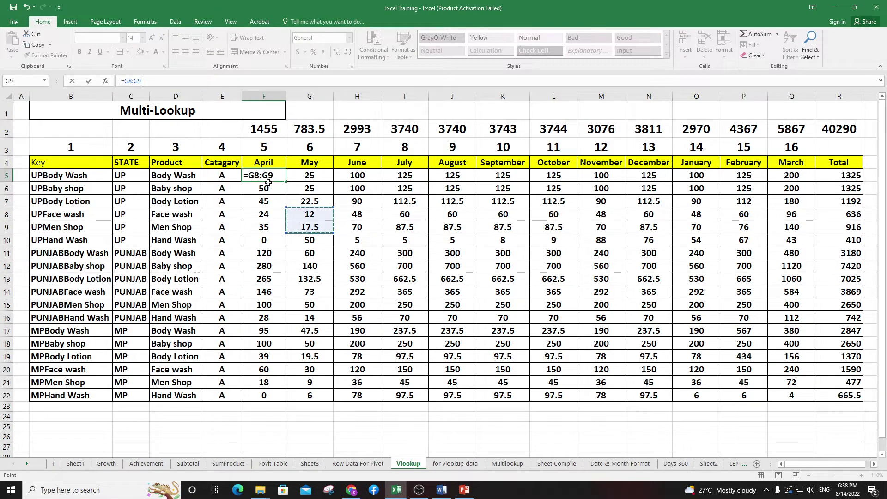
key(Escape)
click(280, 81)
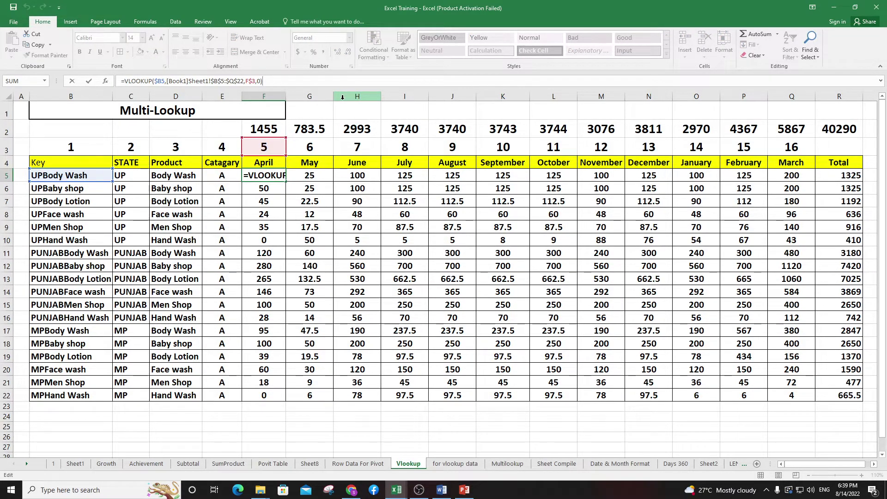
key(ctrl+Return)
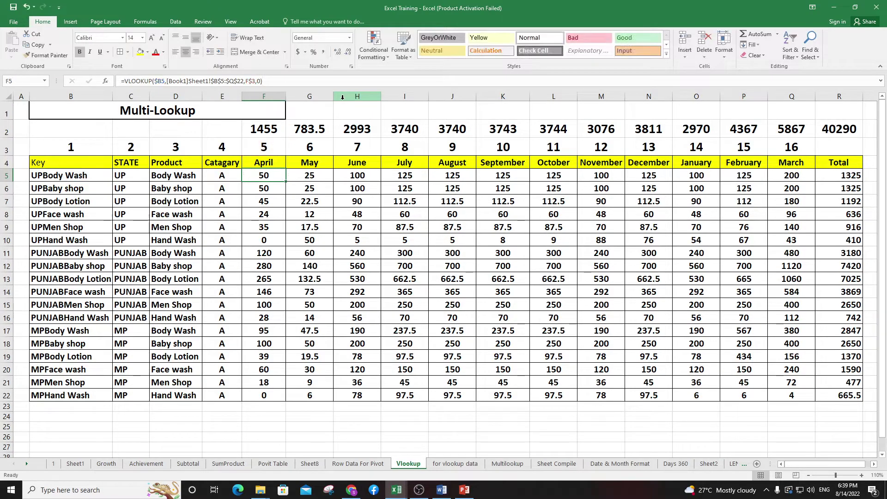
click(298, 178)
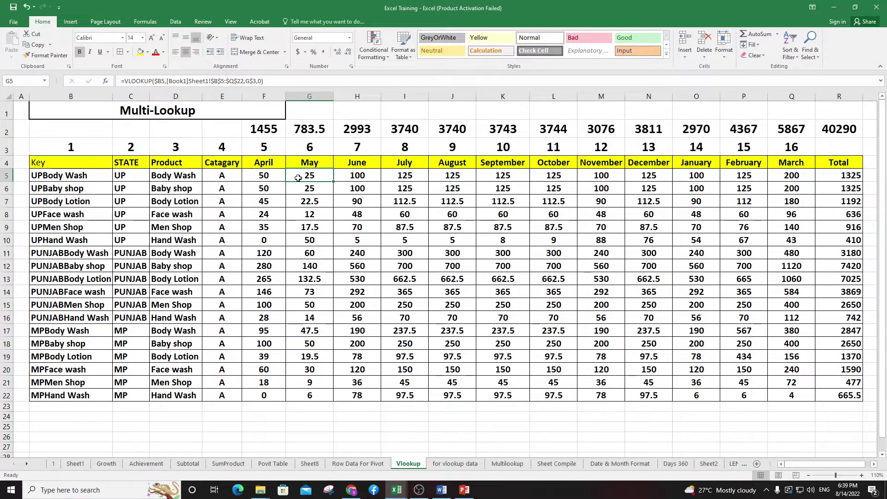
click(269, 175)
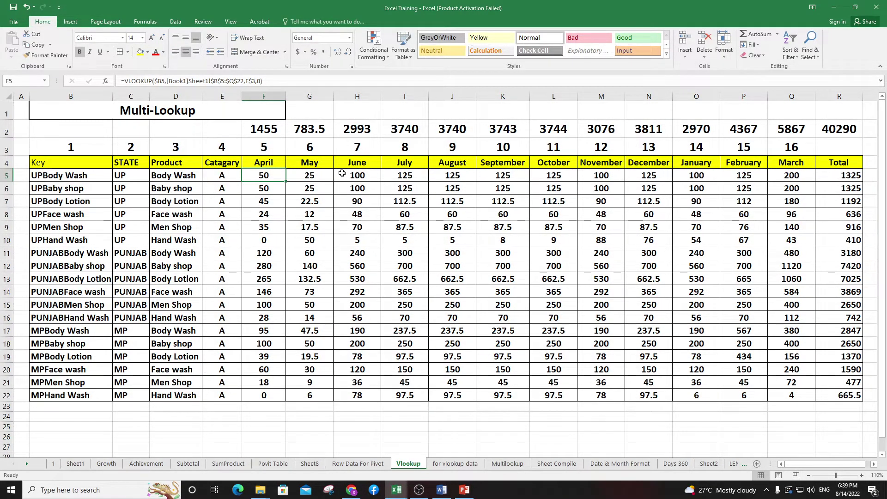
drag(79, 176, 74, 398)
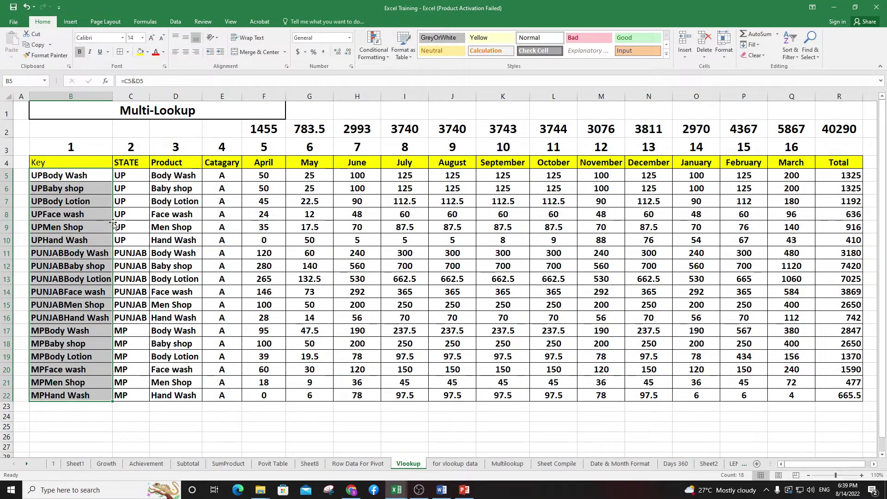
mouse_move(83, 149)
mouse_down()
mouse_move(803, 151)
mouse_move(64, 148)
mouse_up()
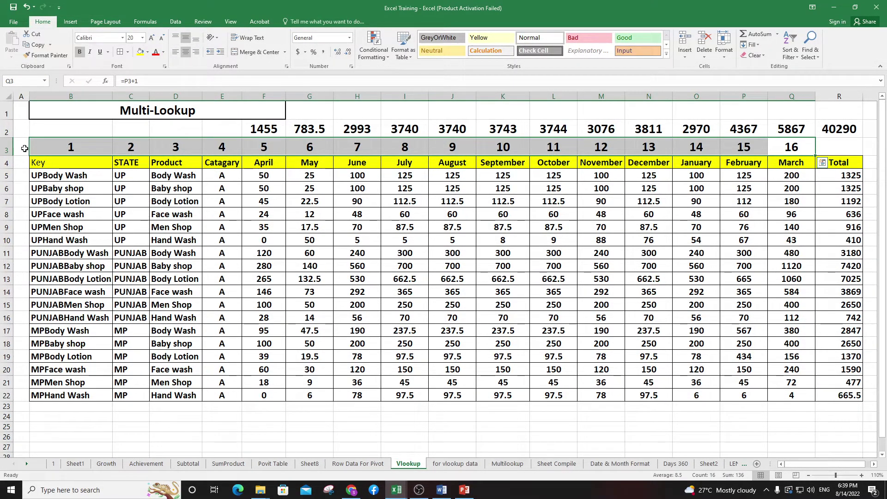
click(74, 148)
click(286, 149)
key(Right)
key(Right)
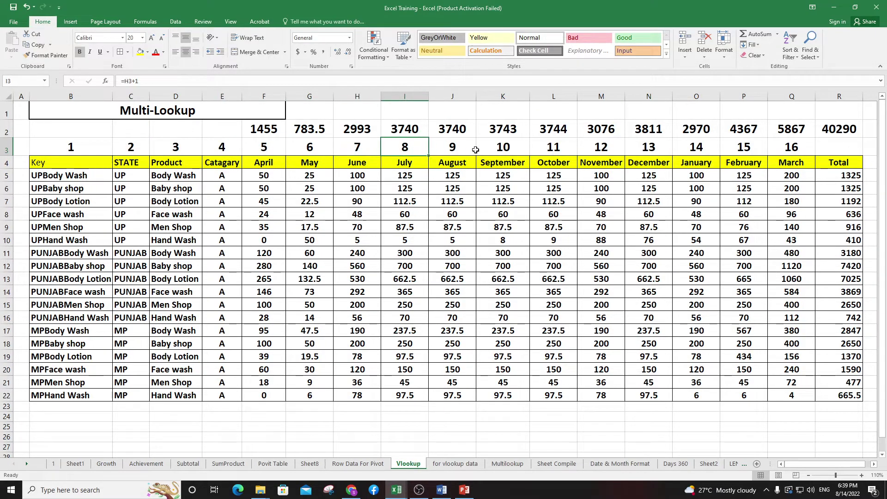
key(Right)
key(Right)
key(Right)
key(Right)
key(Right)
key(Right)
key(Right)
key(Right)
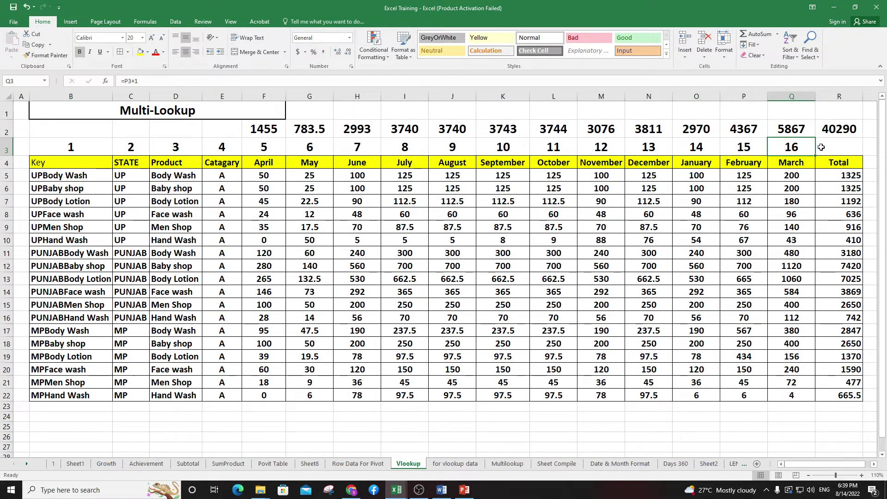
key(Right)
mouse_move(839, 147)
mouse_down()
mouse_move(31, 148)
mouse_move(797, 147)
mouse_up()
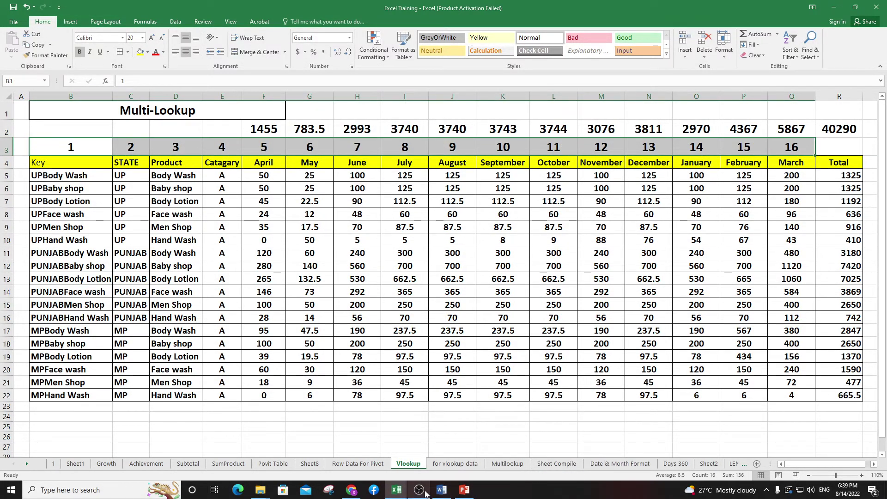